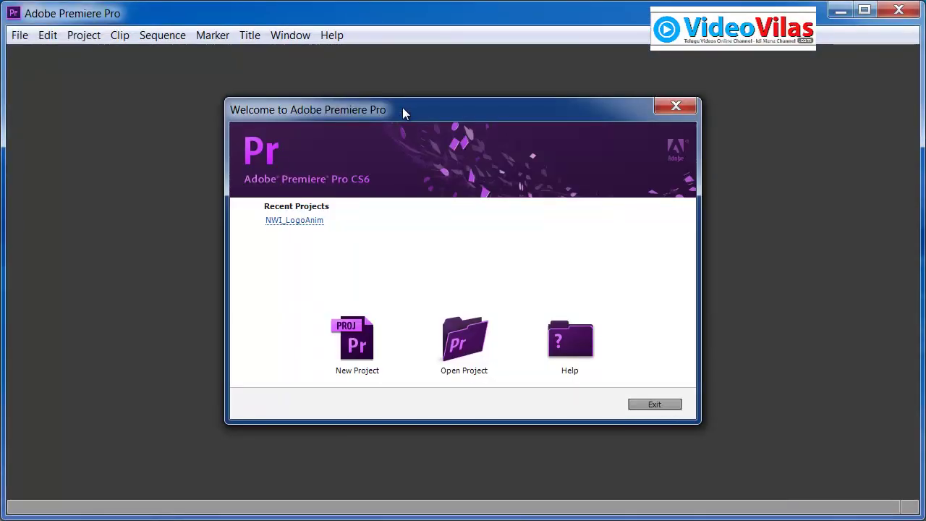
# Open the recent NWI_LogoAnim project from the welcome screen
pyautogui.moveTo(402, 107); pyautogui.dragTo(420, 102)
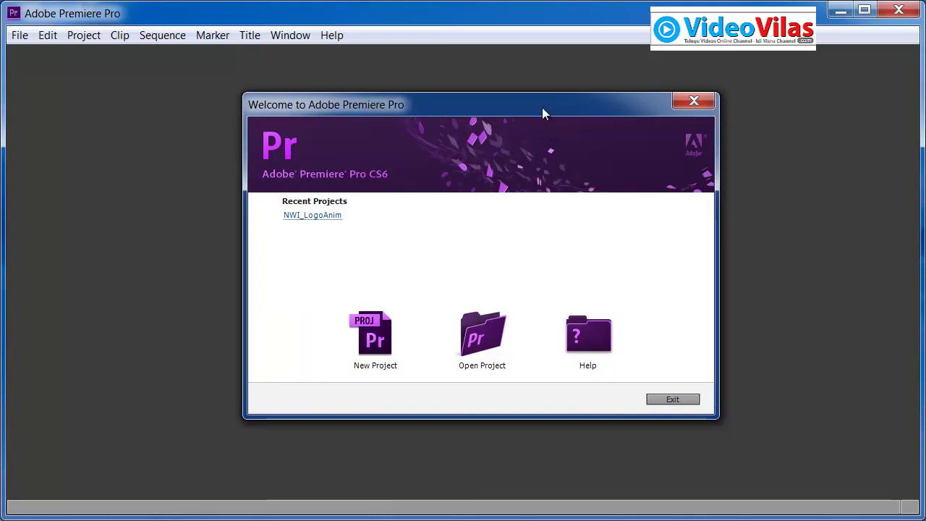
pyautogui.moveTo(543, 112); pyautogui.dragTo(558, 118)
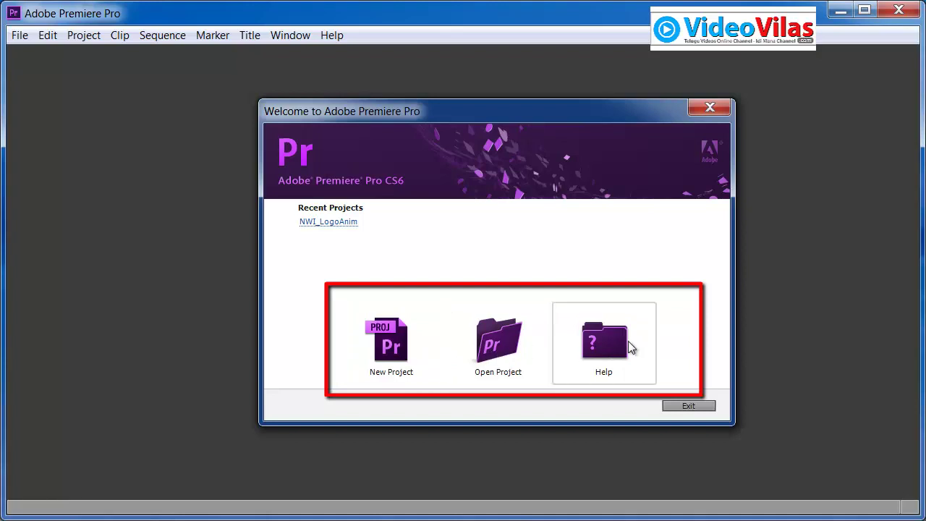
pyautogui.moveTo(403, 111); pyautogui.dragTo(419, 106)
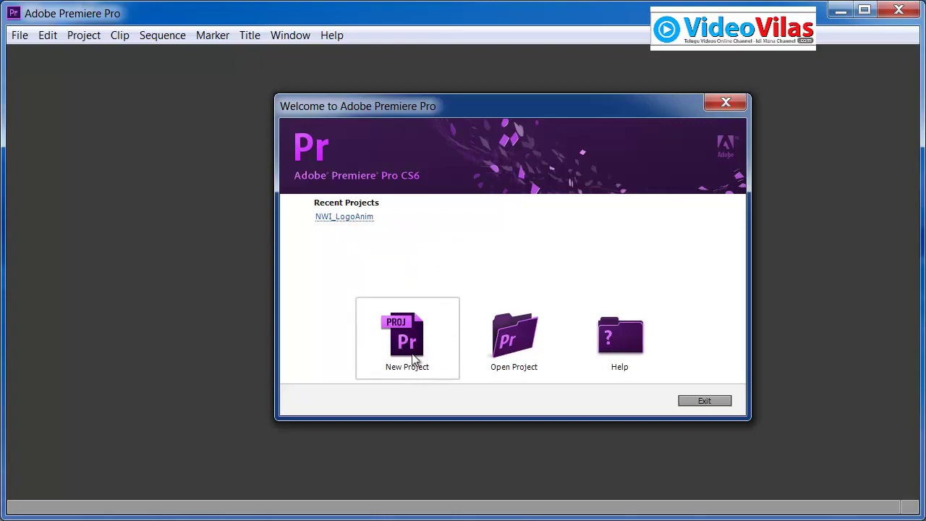
pyautogui.click(352, 217)
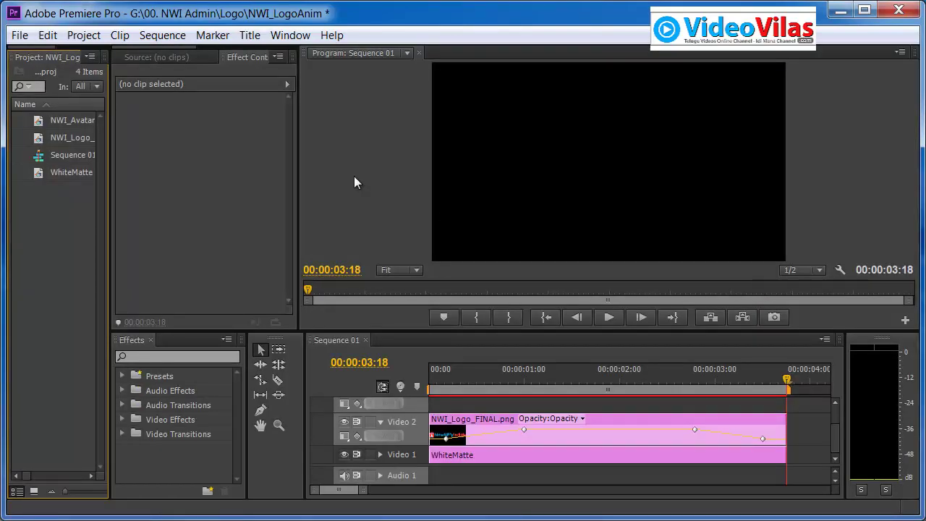
# Widen the Project panel to show full file names and return the playhead to the sequence start
pyautogui.click(416, 214)
pyautogui.click(127, 268)
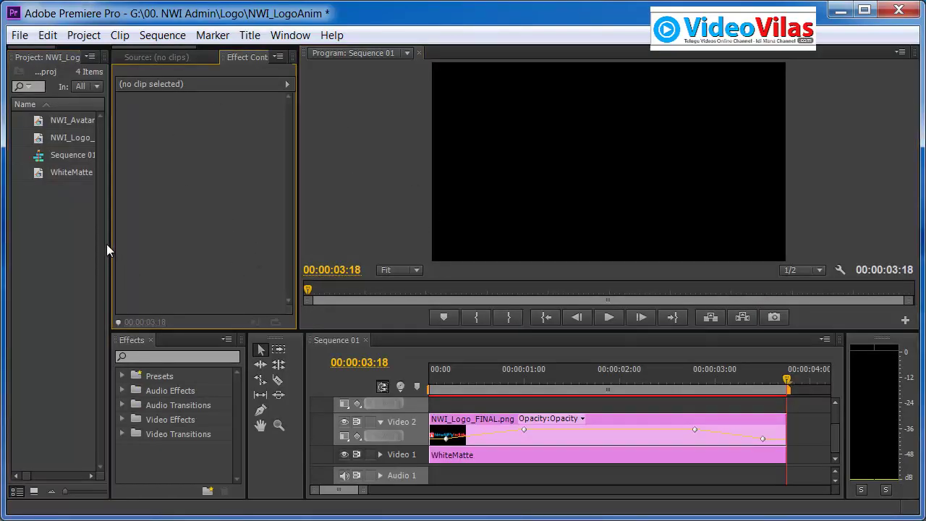
pyautogui.moveTo(107, 245); pyautogui.dragTo(155, 245)
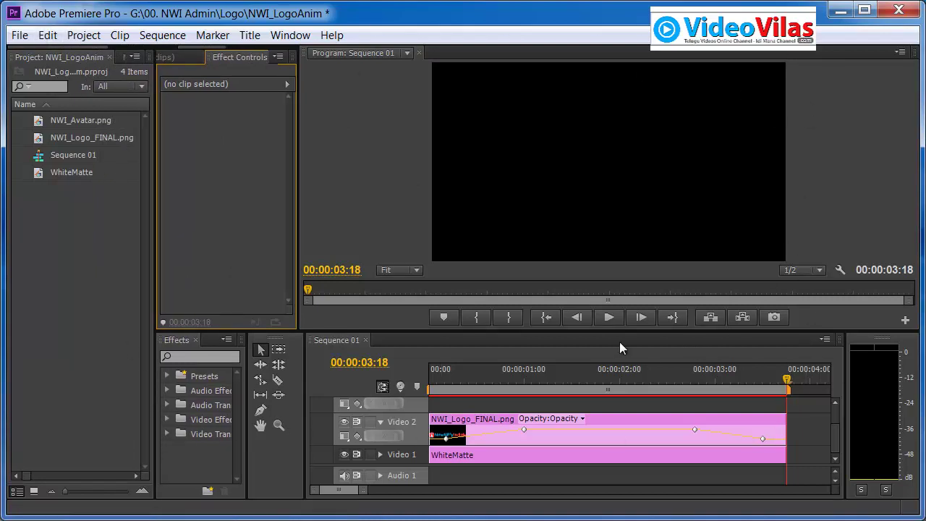
pyautogui.click(432, 379)
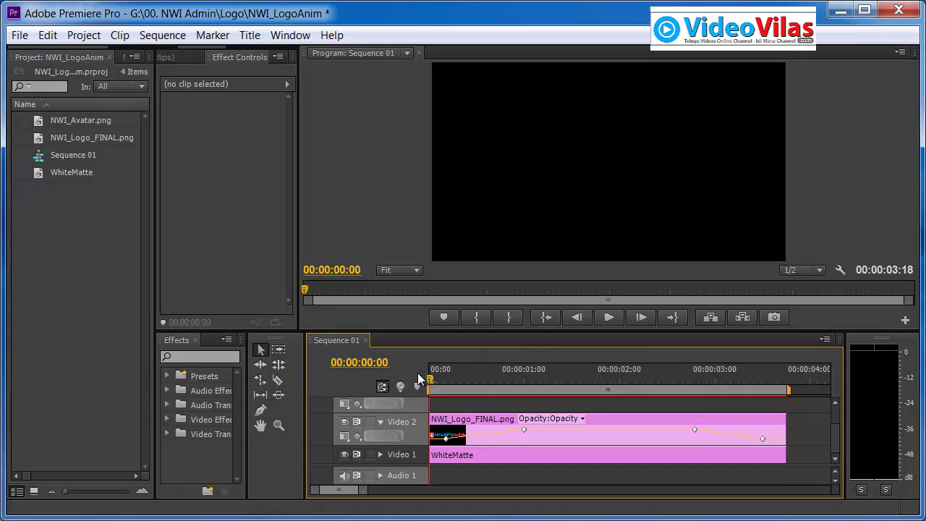
pyautogui.click(20, 37)
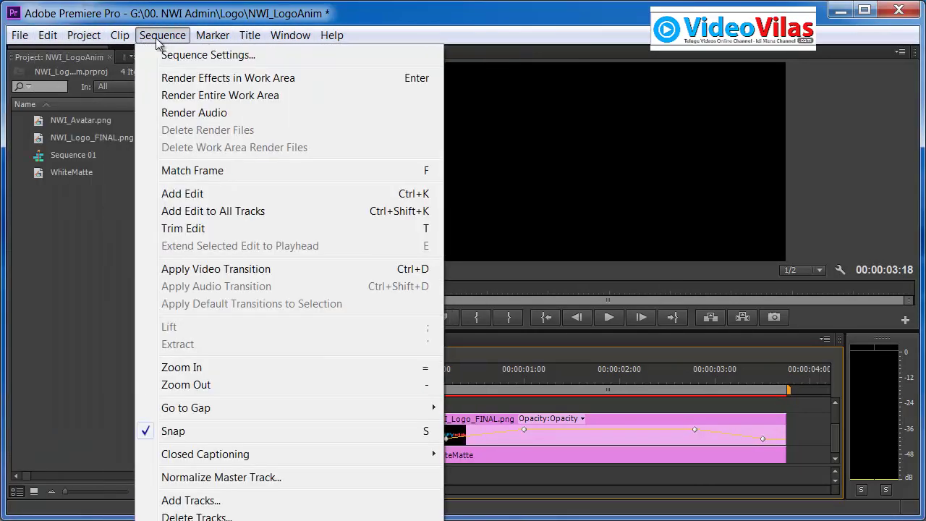
pyautogui.click(260, 133)
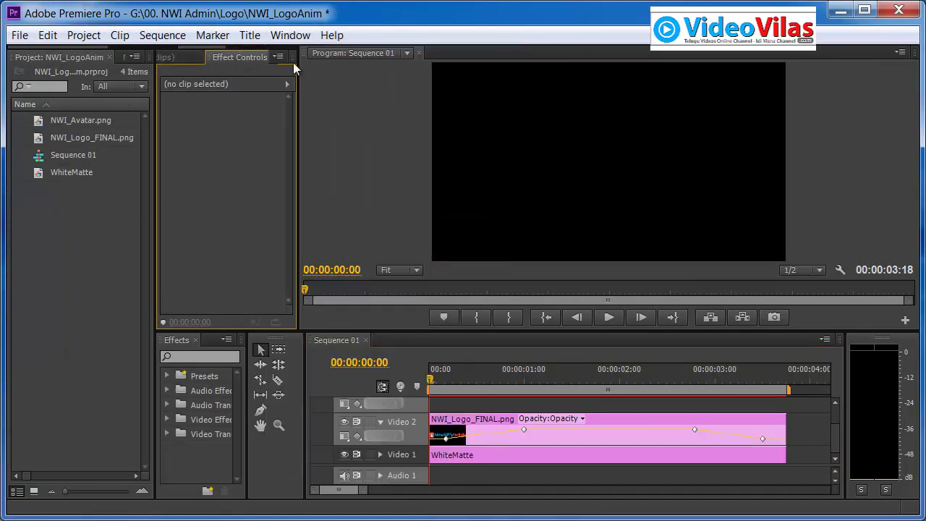
pyautogui.click(368, 206)
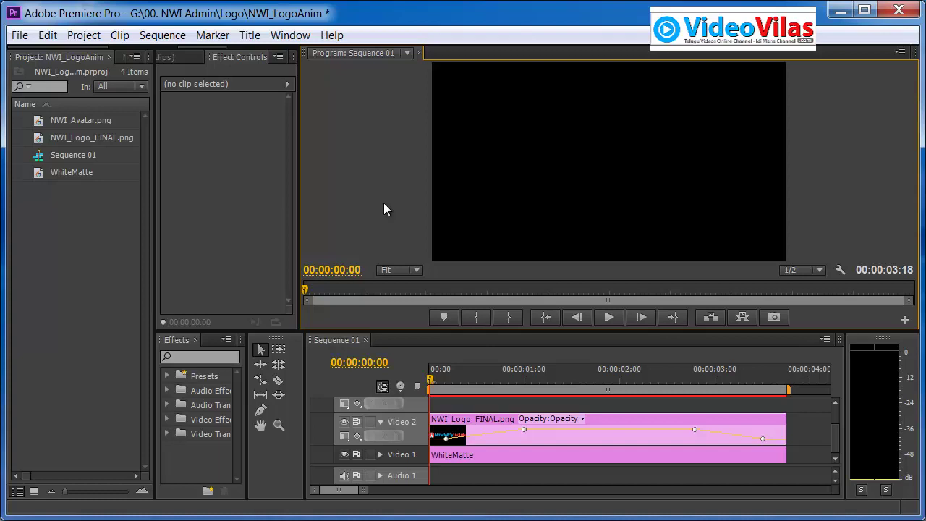
pyautogui.click(200, 224)
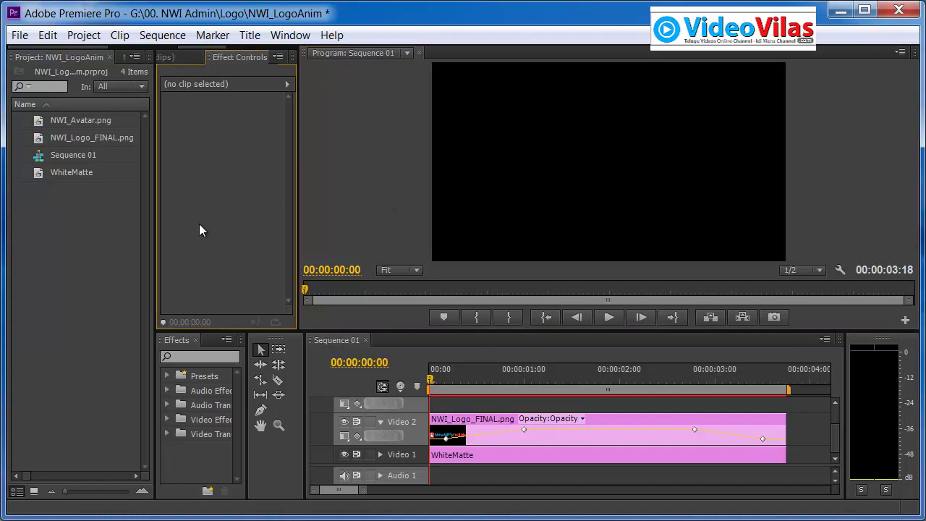
pyautogui.click(350, 181)
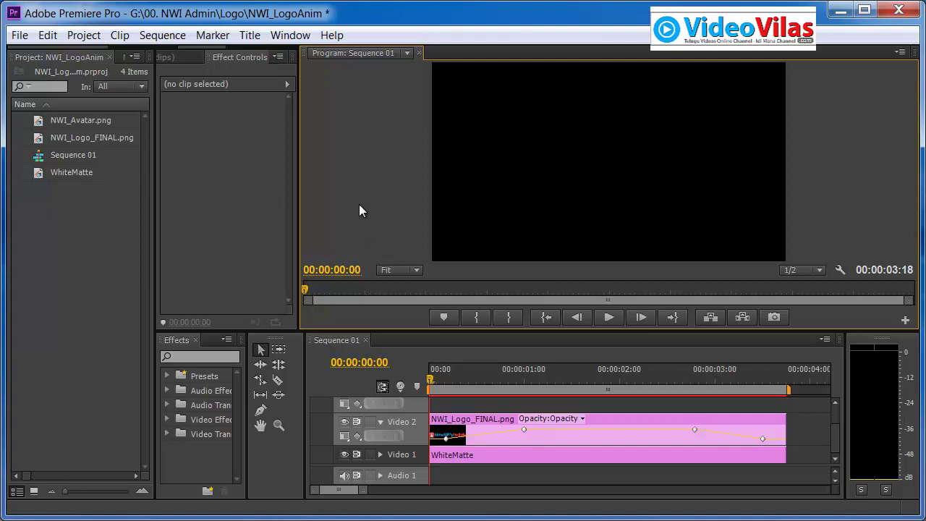
pyautogui.click(259, 177)
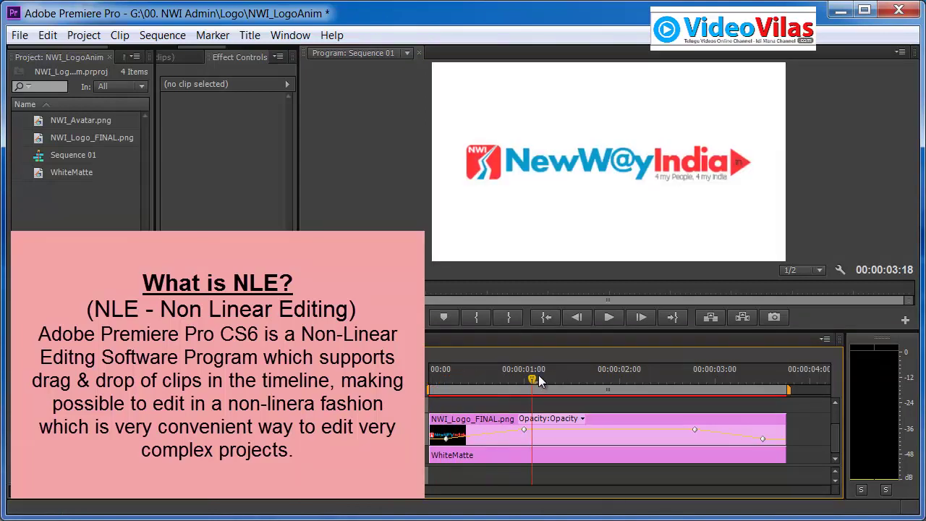
# Zoom out the timeline and shift the logo and WhiteMatte clips later
pyautogui.press('-')
pyautogui.moveTo(432, 383); pyautogui.dragTo(481, 423)
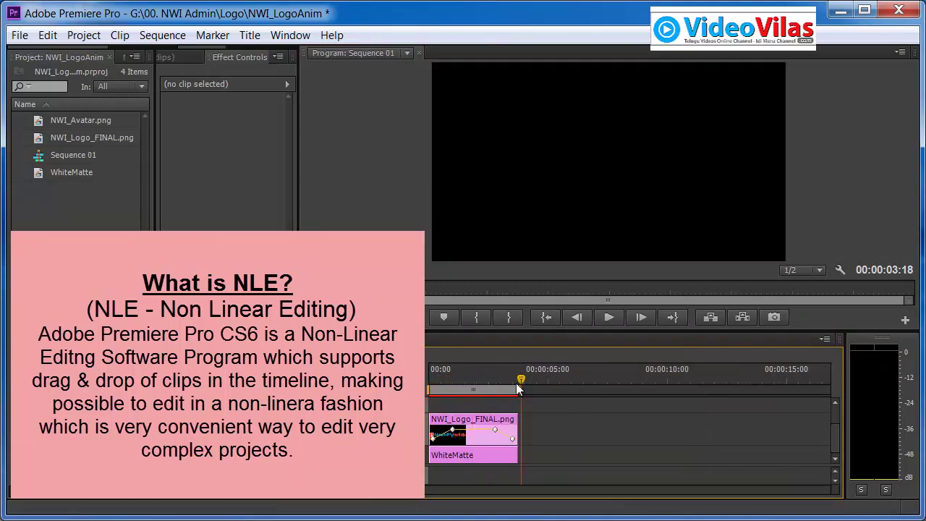
pyautogui.click(480, 443)
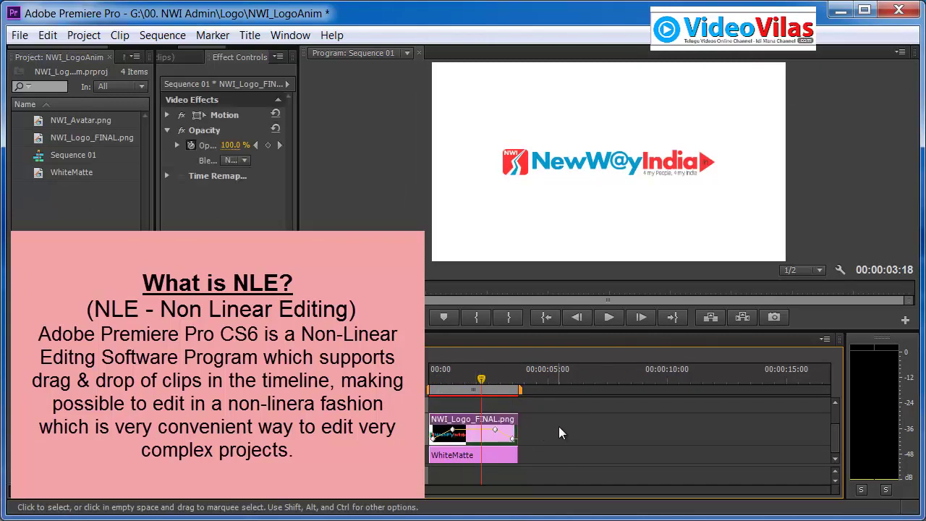
pyautogui.moveTo(565, 456)
pyautogui.mouseDown()
pyautogui.moveTo(475, 438)
pyautogui.moveTo(555, 423)
pyautogui.mouseUp()
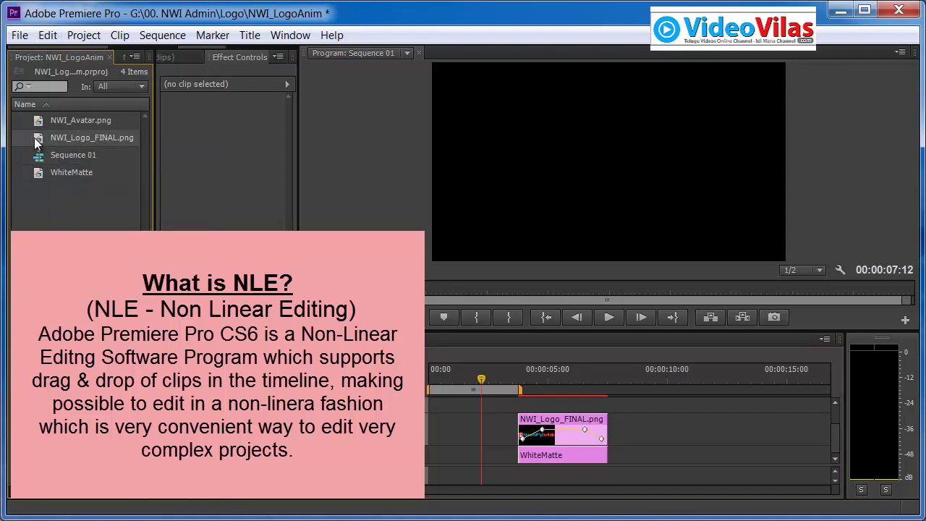
# Place a second NWI_Logo_FINAL clip after the first and trim its end
pyautogui.moveTo(40, 142); pyautogui.dragTo(622, 427)
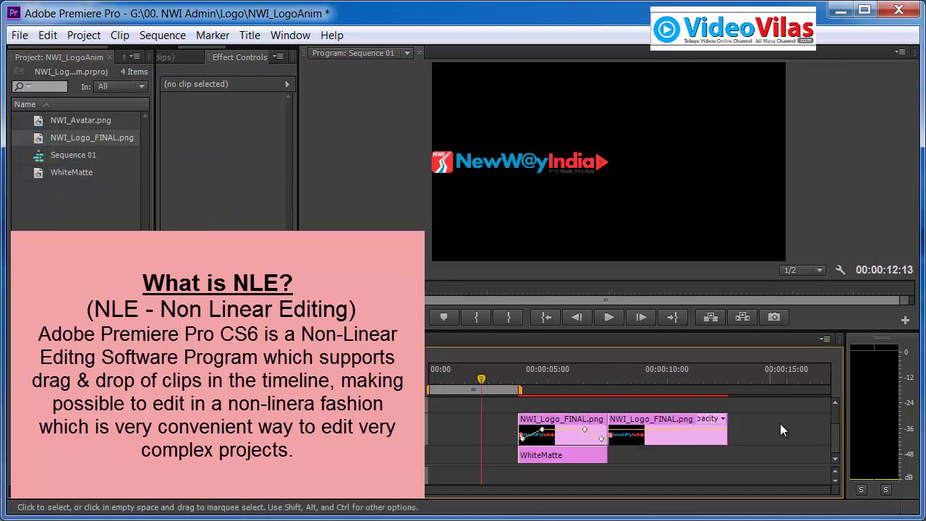
pyautogui.click(665, 376)
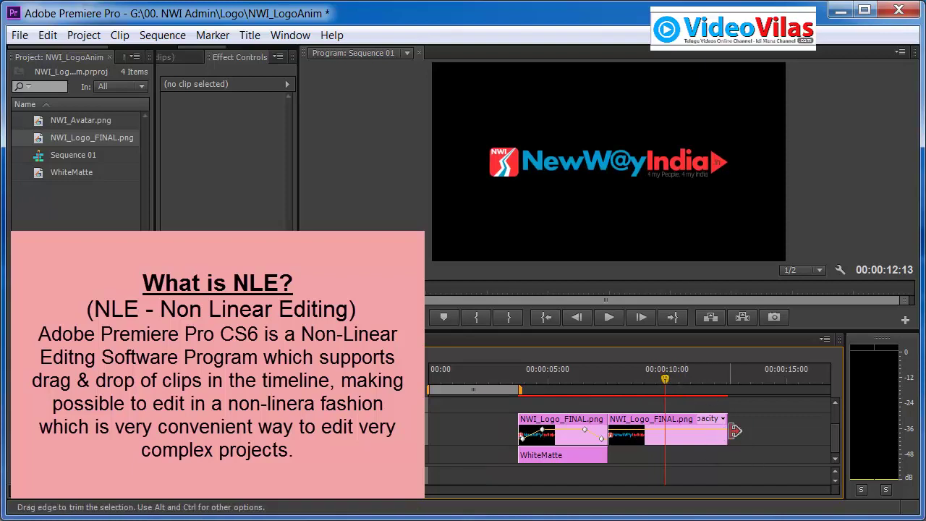
pyautogui.moveTo(727, 434); pyautogui.dragTo(678, 434)
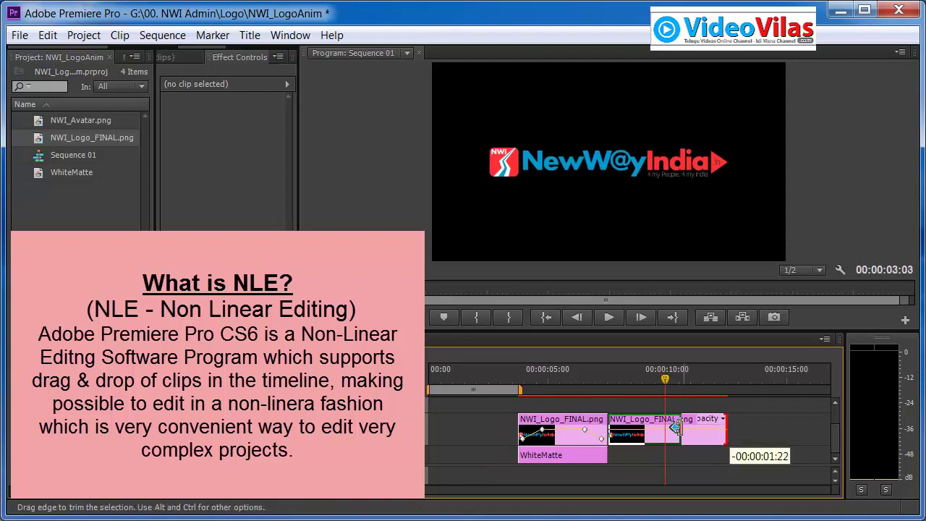
pyautogui.click(641, 438)
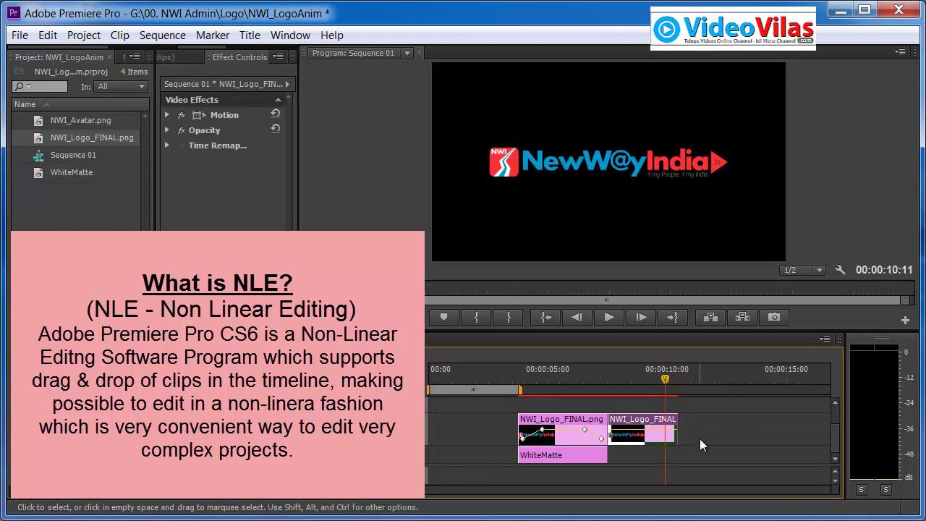
# Paste two more copies of the logo clip onto Video 2
pyautogui.click(705, 377)
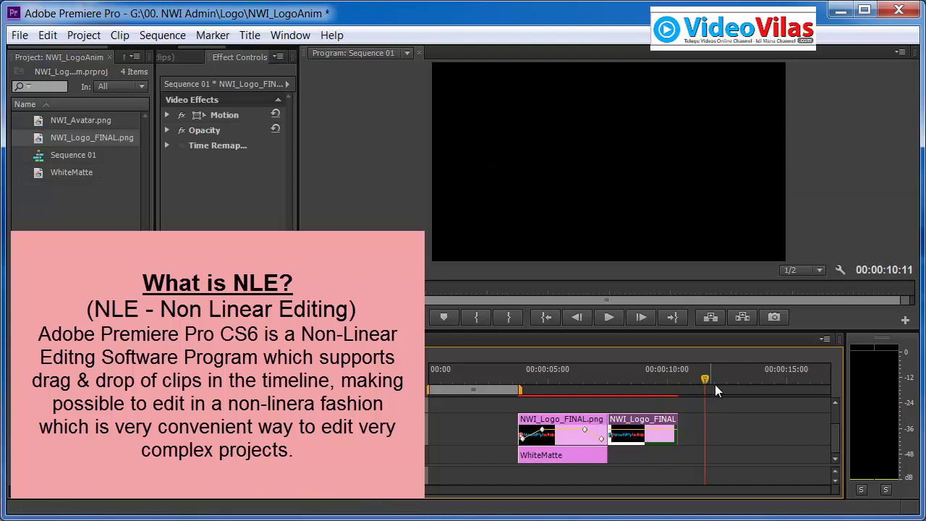
pyautogui.hotkey('ctrl', 'v')
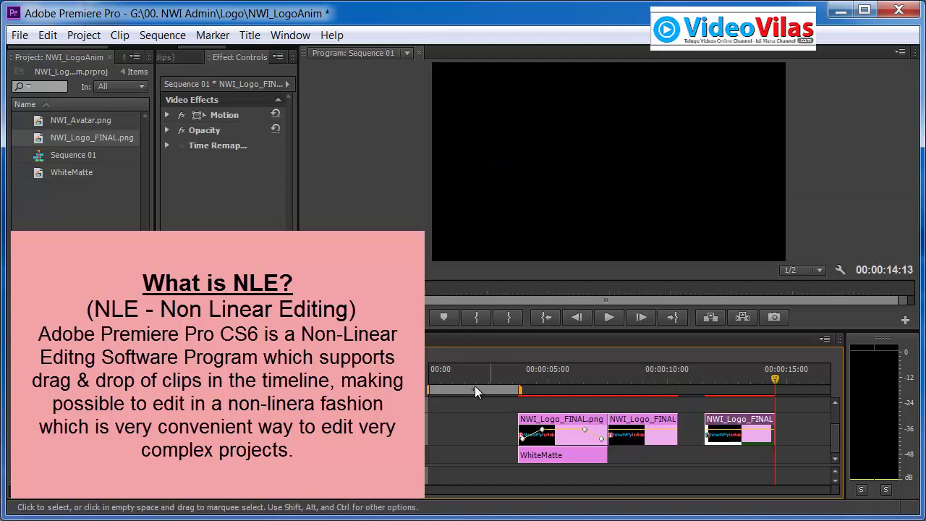
pyautogui.click(444, 379)
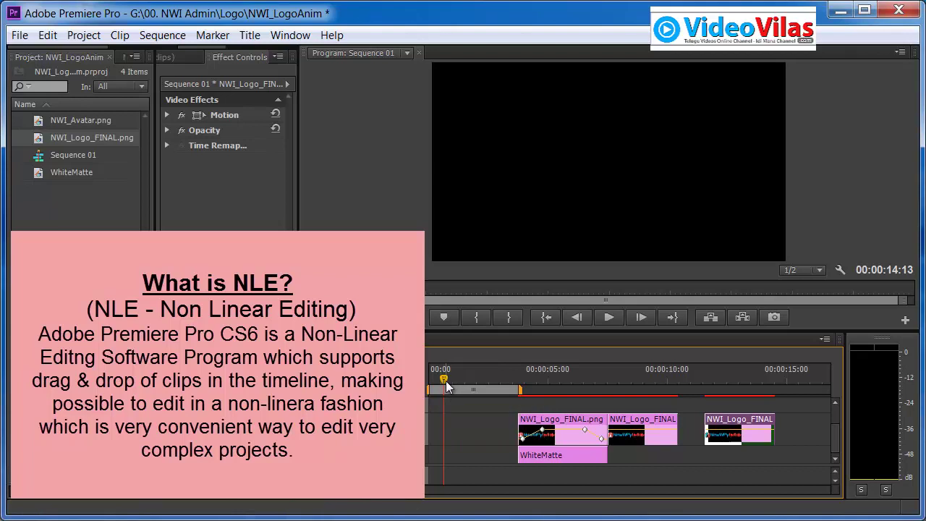
pyautogui.moveTo(445, 380); pyautogui.dragTo(423, 379)
pyautogui.hotkey('ctrl', 'v')
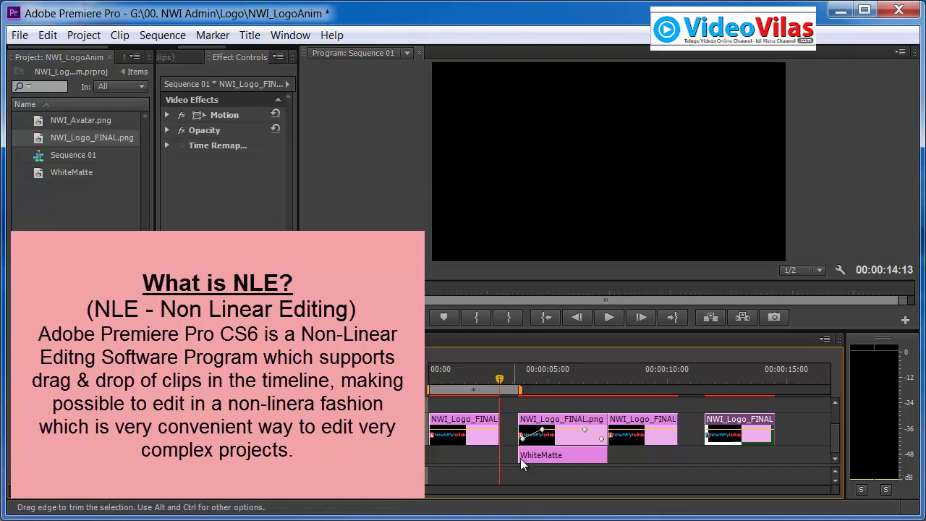
pyautogui.click(645, 460)
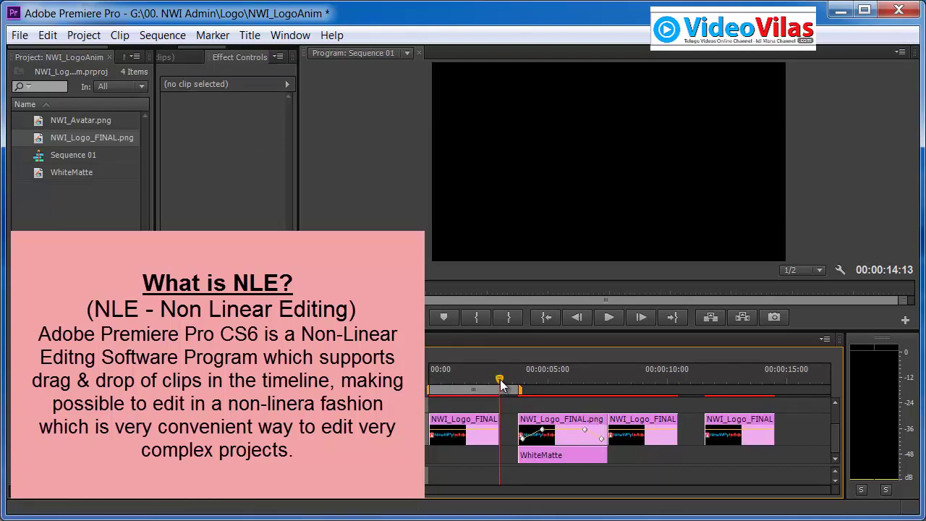
pyautogui.moveTo(500, 379); pyautogui.dragTo(449, 383)
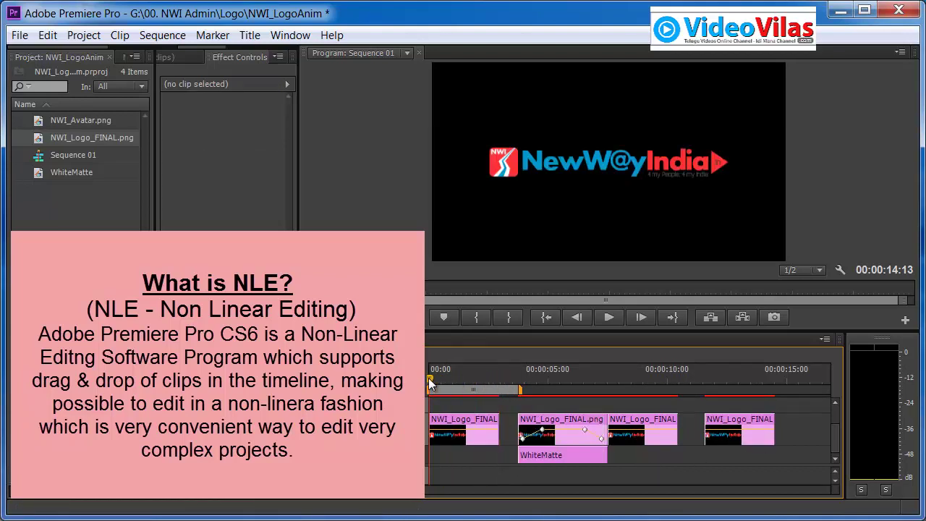
# Slide the last logo clip about two seconds earlier so it butts against the third
pyautogui.click(638, 381)
pyautogui.click(657, 432)
pyautogui.click(727, 432)
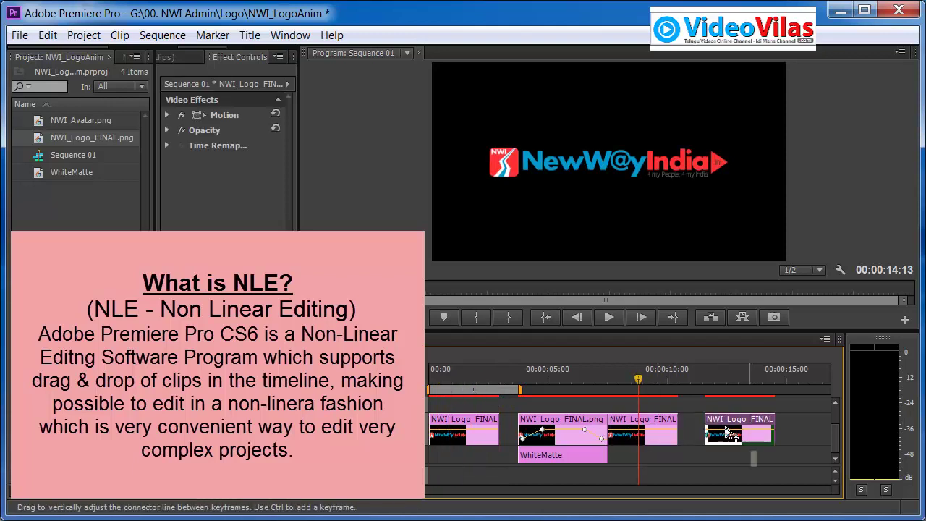
pyautogui.moveTo(727, 432)
pyautogui.mouseDown()
pyautogui.moveTo(710, 427)
pyautogui.moveTo(734, 428)
pyautogui.mouseUp()
pyautogui.click(782, 424)
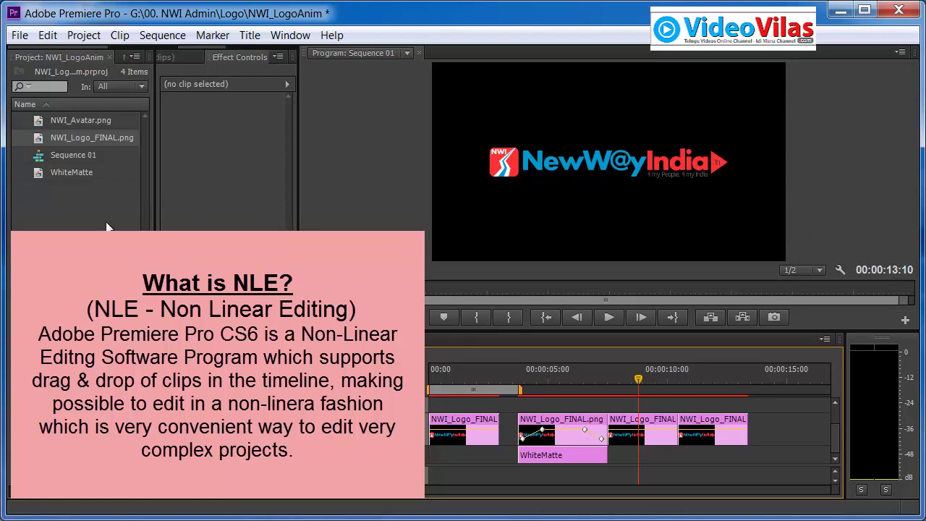
pyautogui.moveTo(571, 377); pyautogui.dragTo(457, 384)
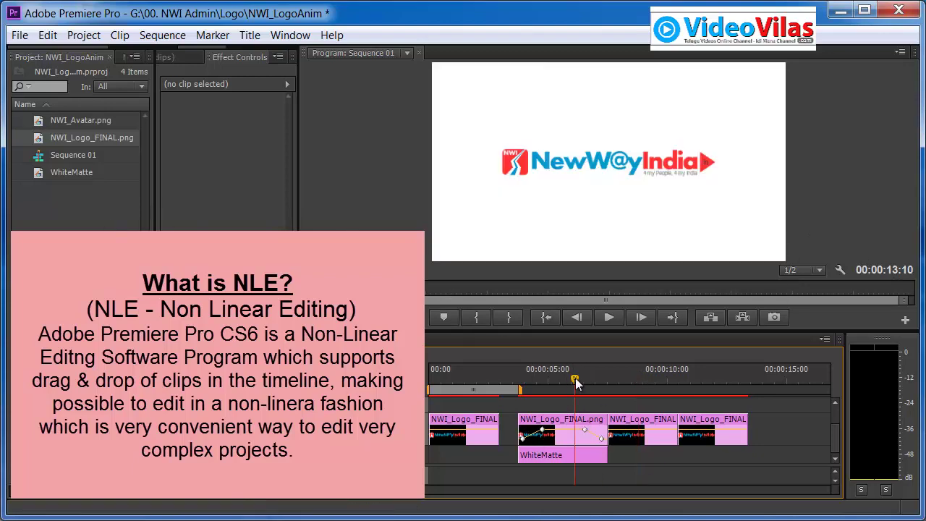
# Move the later logo and WhiteMatte clips 00:00:01:11 earlier to close the gap
pyautogui.click(473, 430)
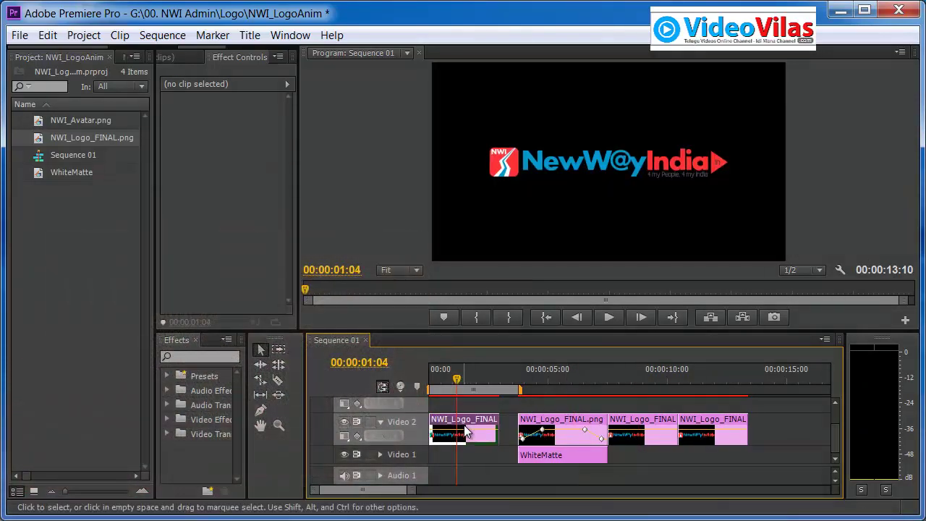
pyautogui.click(81, 156)
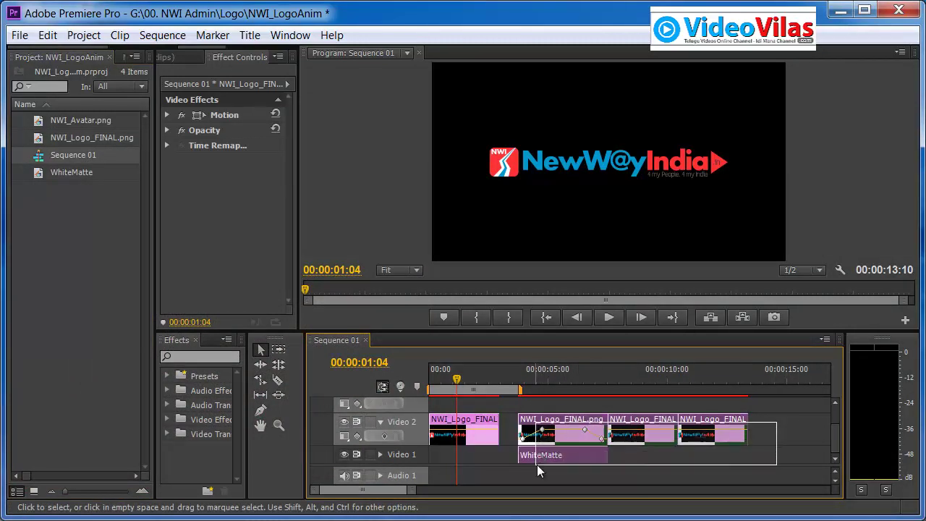
pyautogui.moveTo(799, 428); pyautogui.dragTo(537, 464)
pyautogui.moveTo(562, 435)
pyautogui.mouseDown()
pyautogui.moveTo(536, 443)
pyautogui.moveTo(536, 434)
pyautogui.mouseUp()
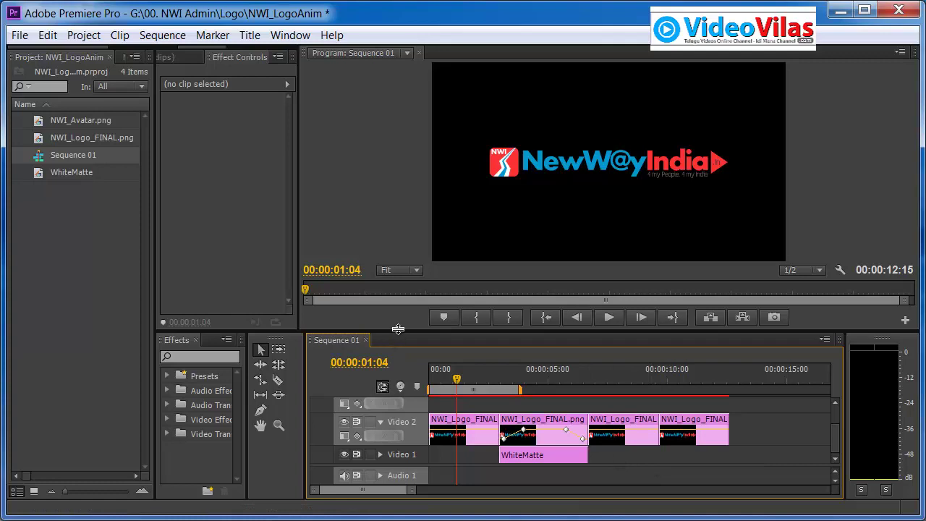
# Enlarge the timeline panel to reveal Video 3 and review the Sequence 01 clips
pyautogui.moveTo(398, 330)
pyautogui.mouseDown()
pyautogui.moveTo(403, 282)
pyautogui.moveTo(407, 297)
pyautogui.mouseUp()
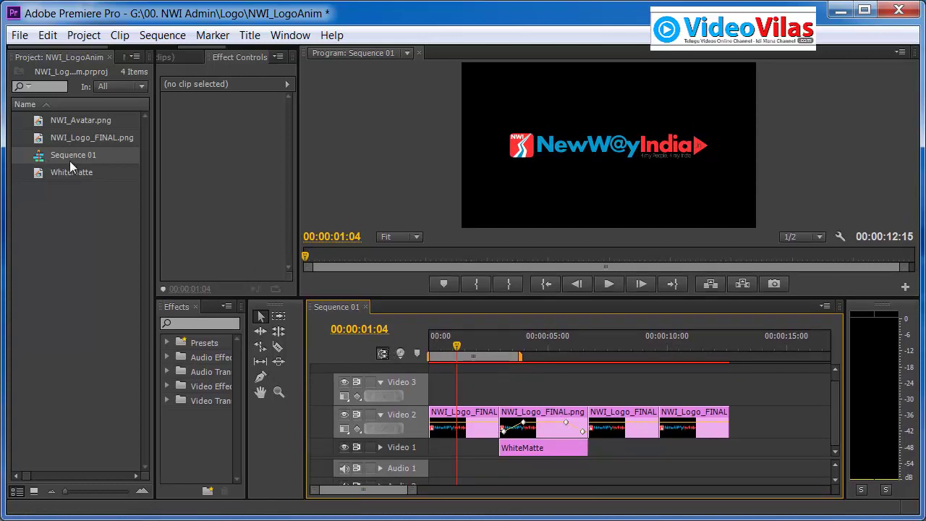
pyautogui.moveTo(39, 162)
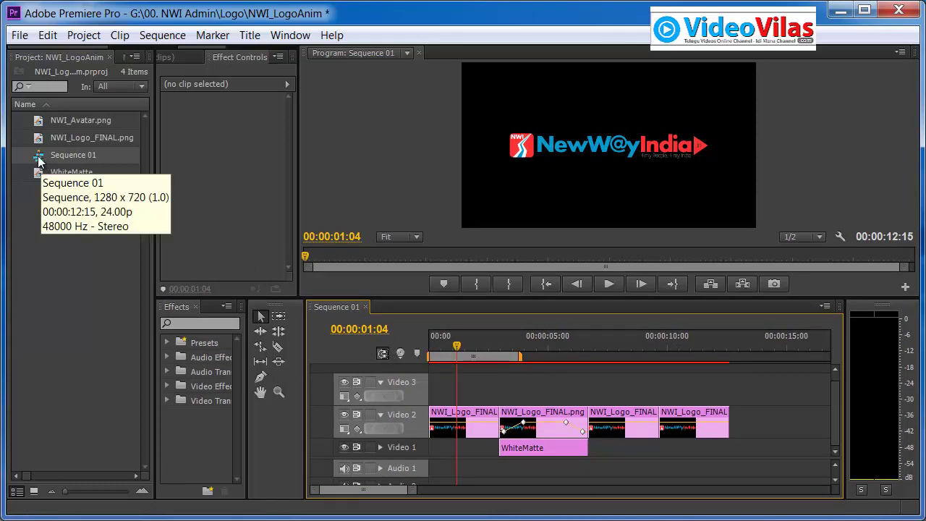
pyautogui.rightClick(38, 162)
pyautogui.press('Escape')
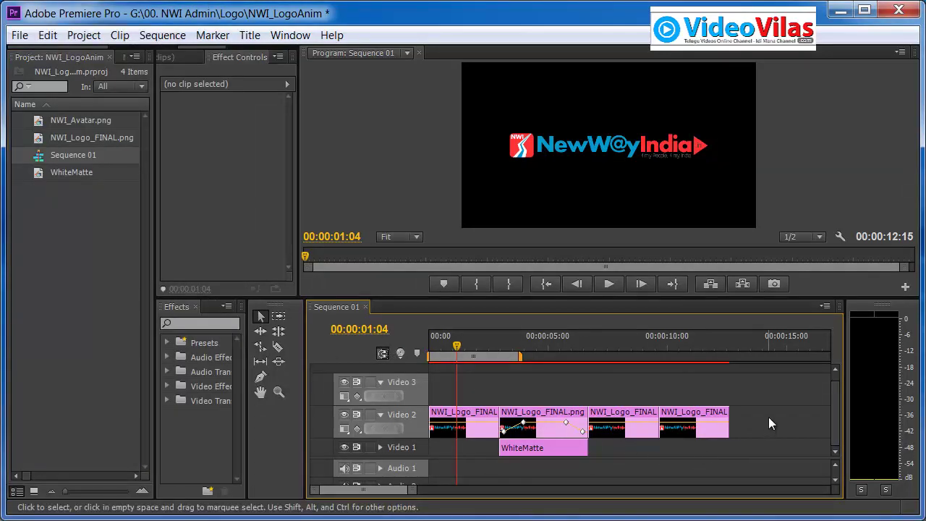
pyautogui.moveTo(770, 423); pyautogui.dragTo(491, 454)
pyautogui.click(679, 452)
# Preview the logo frames at several points along the sequence
pyautogui.moveTo(764, 416); pyautogui.dragTo(668, 453)
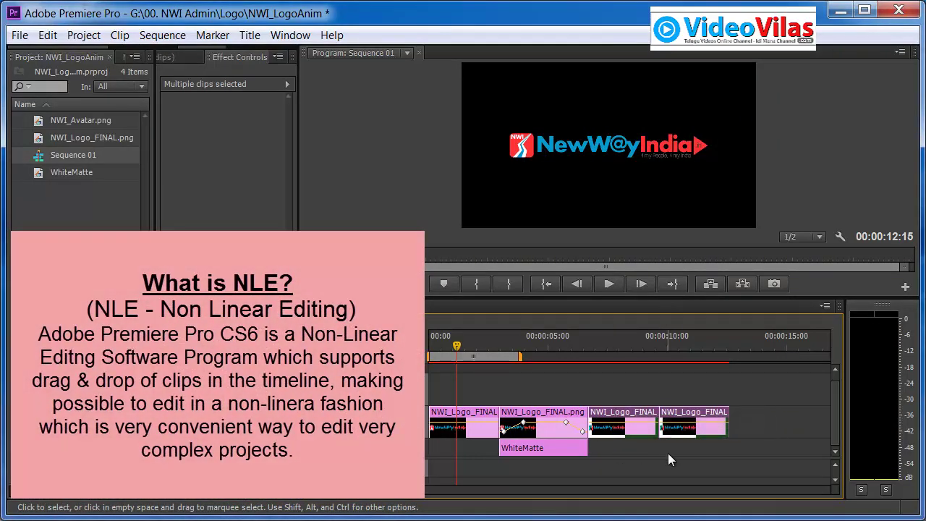
pyautogui.click(651, 391)
pyautogui.click(636, 346)
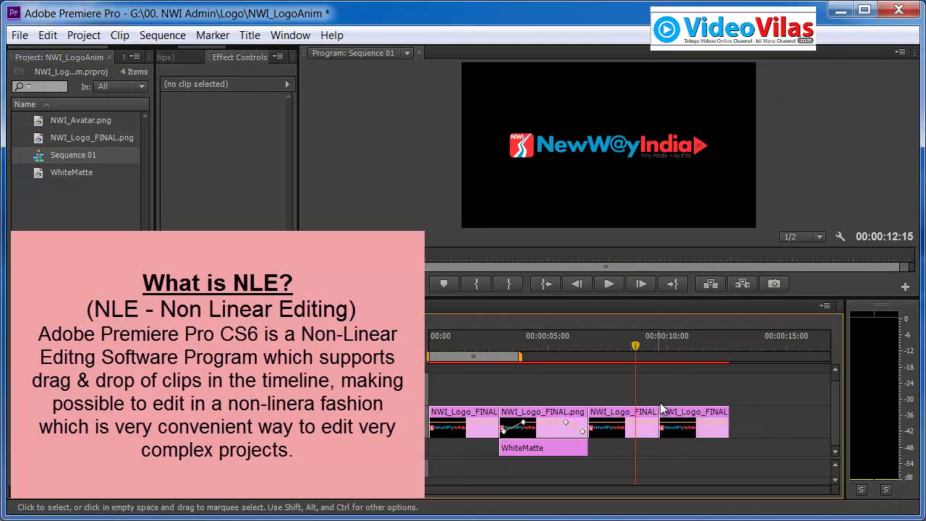
pyautogui.click(467, 343)
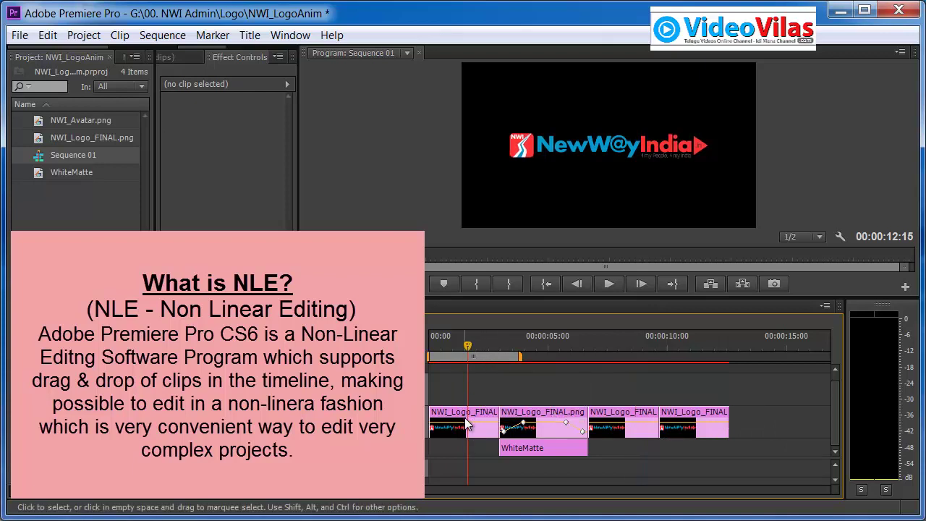
pyautogui.click(542, 344)
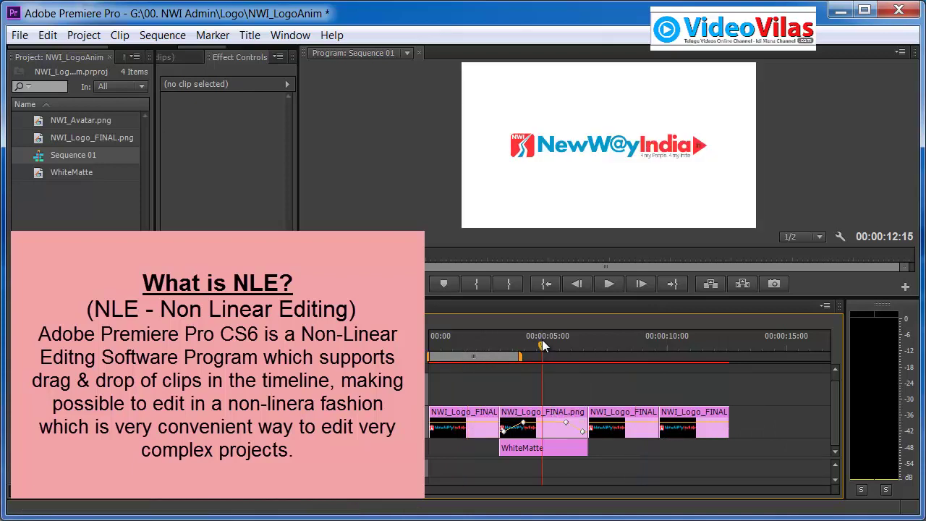
pyautogui.click(620, 345)
pyautogui.click(699, 342)
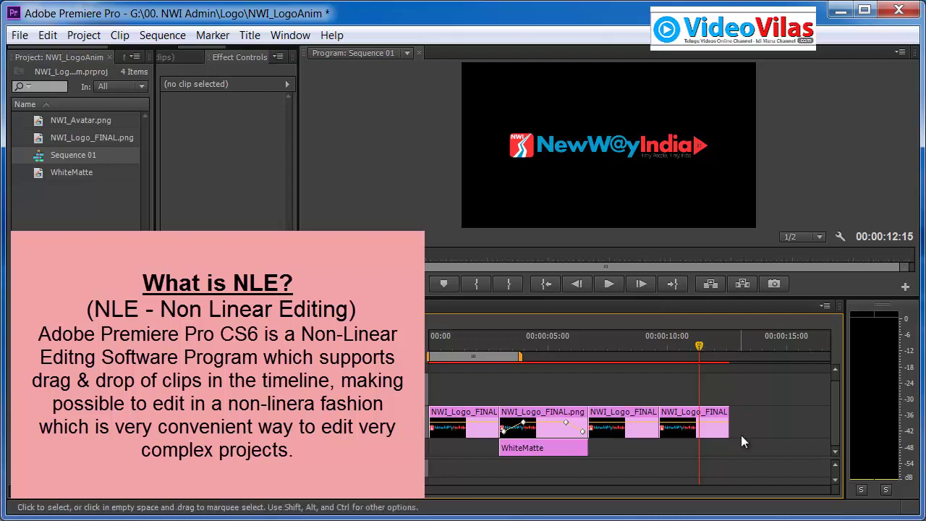
# Extend WhiteMatte on Video 1 from 00:00 to the end of the last logo clip
pyautogui.click(716, 420)
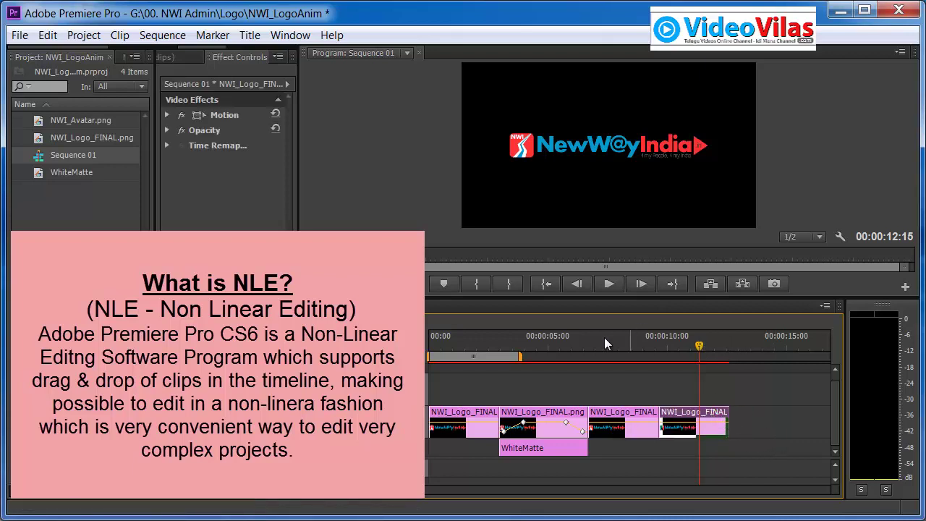
pyautogui.click(449, 344)
pyautogui.click(457, 425)
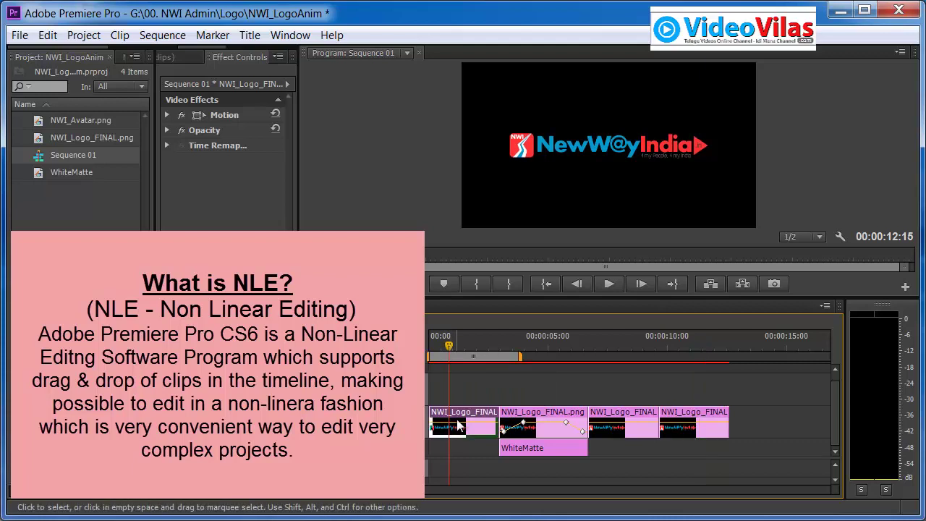
pyautogui.click(552, 346)
pyautogui.click(557, 427)
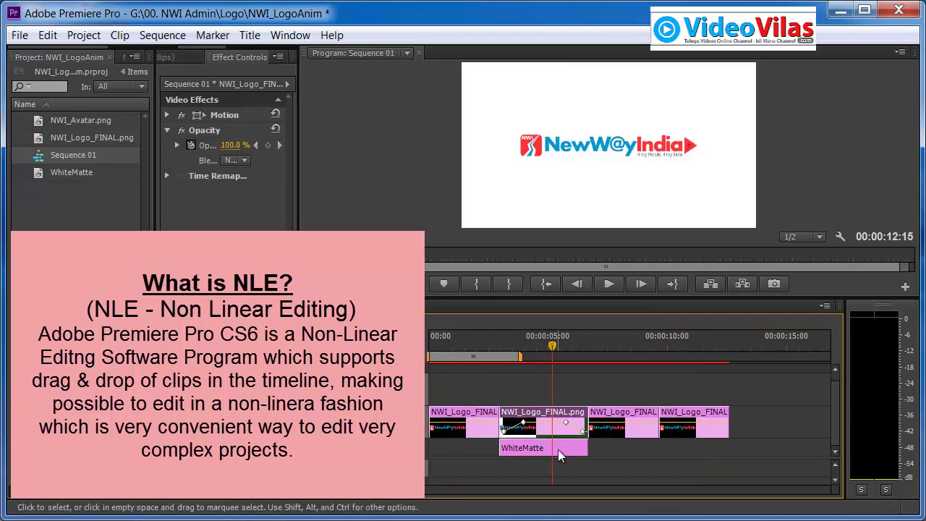
pyautogui.moveTo(587, 448); pyautogui.dragTo(726, 448)
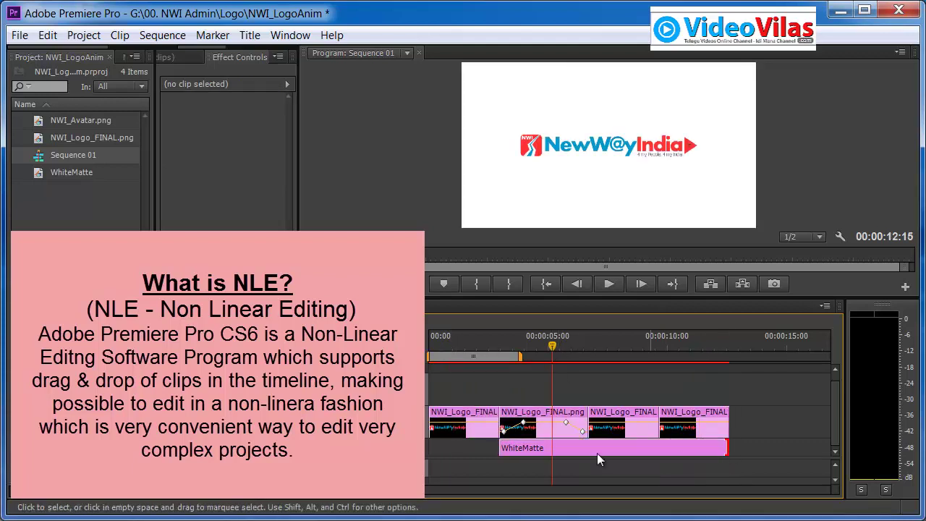
pyautogui.moveTo(501, 447); pyautogui.dragTo(431, 448)
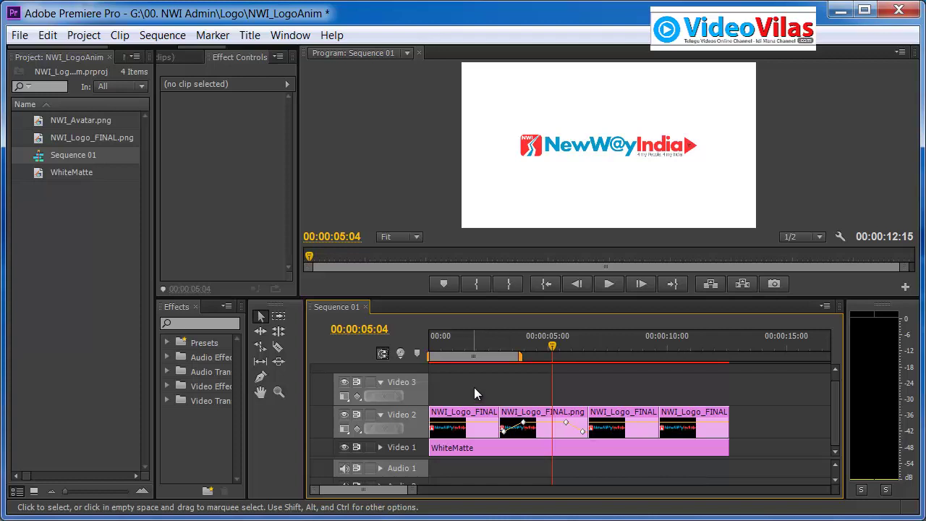
pyautogui.click(764, 418)
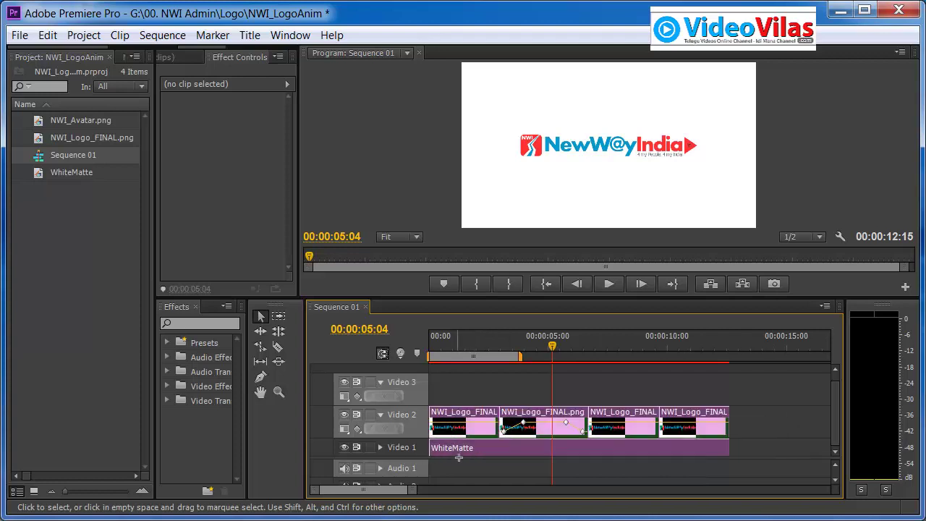
pyautogui.moveTo(411, 457); pyautogui.dragTo(458, 458)
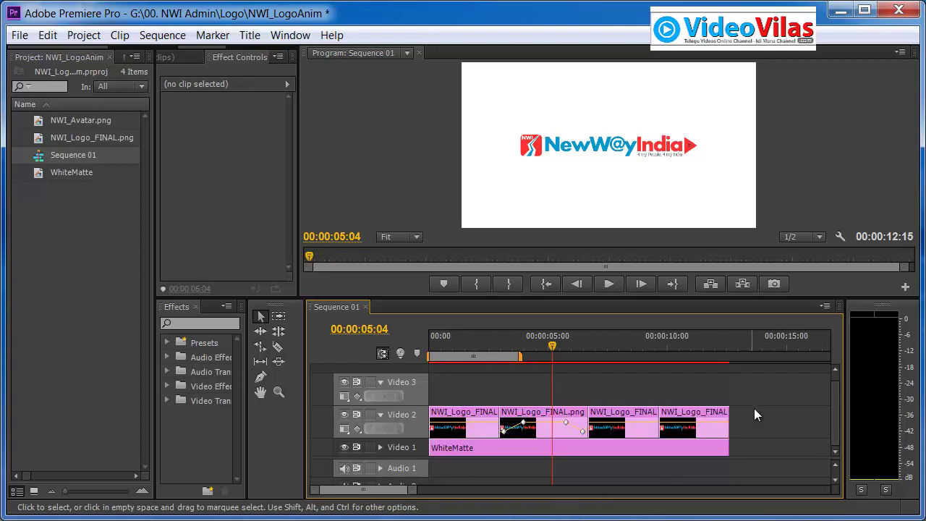
pyautogui.moveTo(754, 408); pyautogui.dragTo(481, 471)
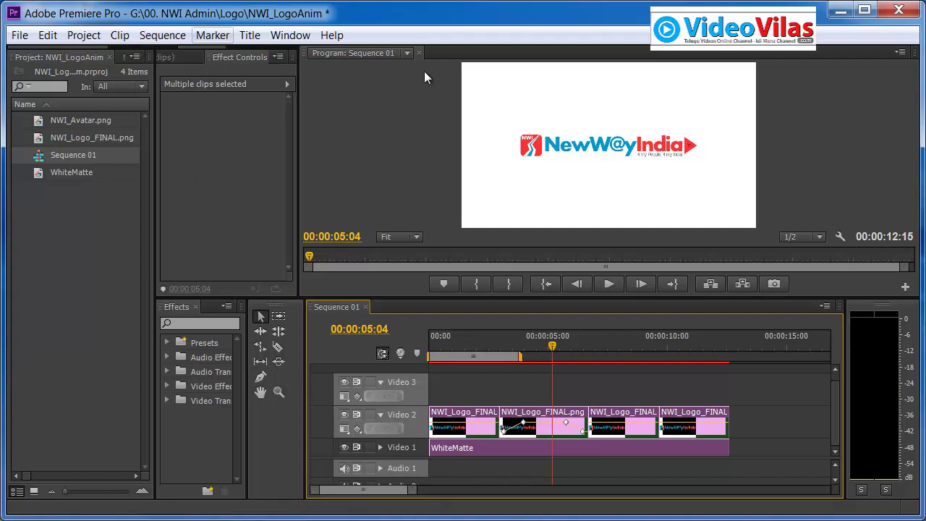
# Marquee-select all logo and WhiteMatte clips, then park the playhead at 00:00:13:01
pyautogui.moveTo(780, 420); pyautogui.dragTo(455, 484)
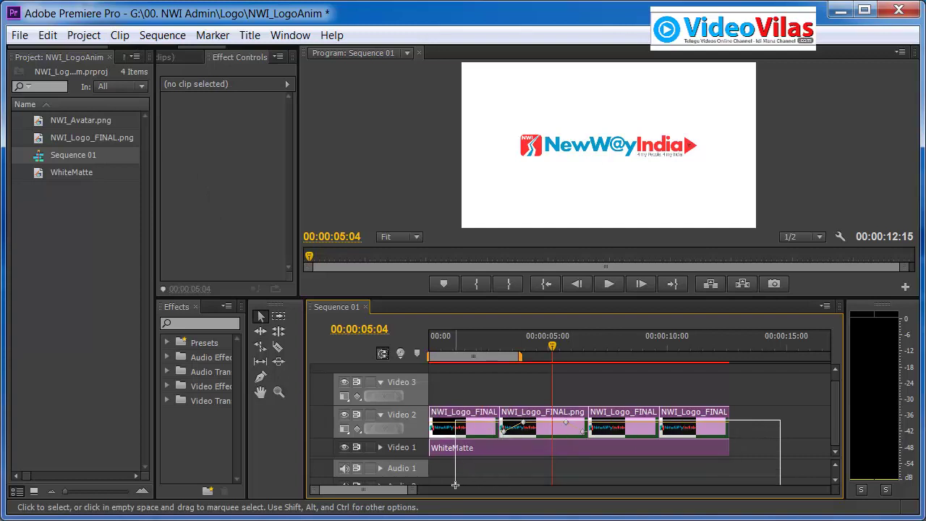
pyautogui.click(614, 466)
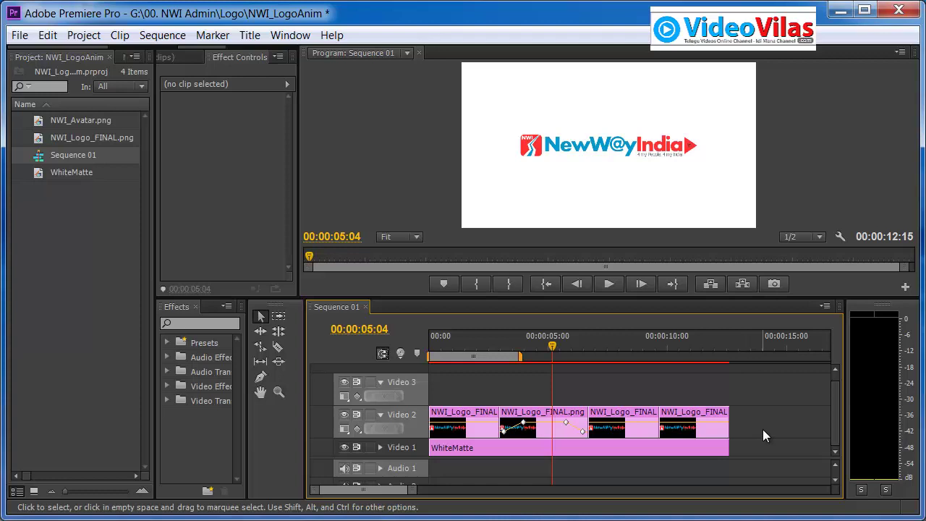
pyautogui.moveTo(766, 426); pyautogui.dragTo(433, 474)
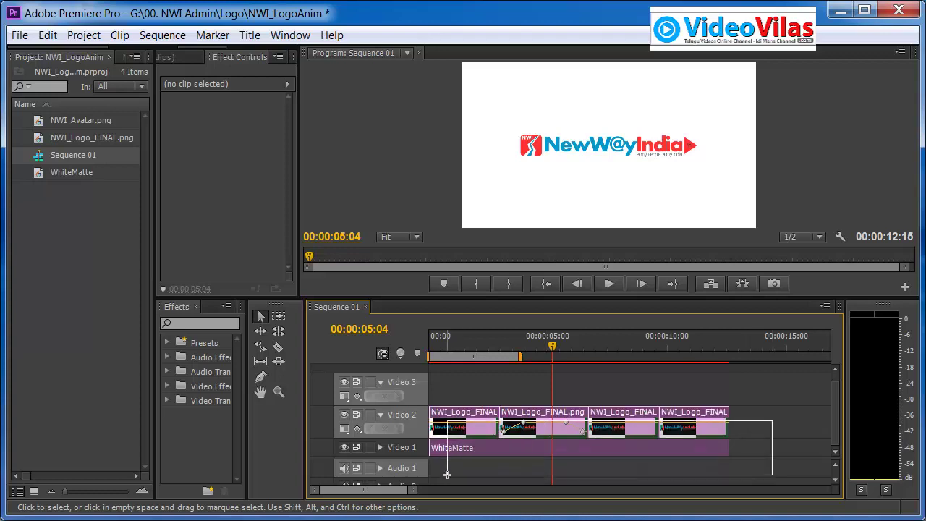
pyautogui.click(788, 422)
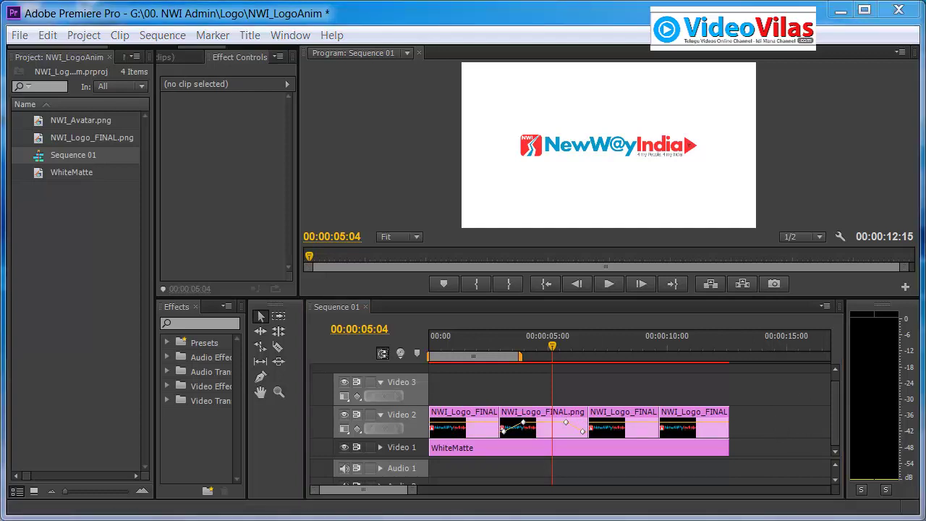
pyautogui.click(760, 421)
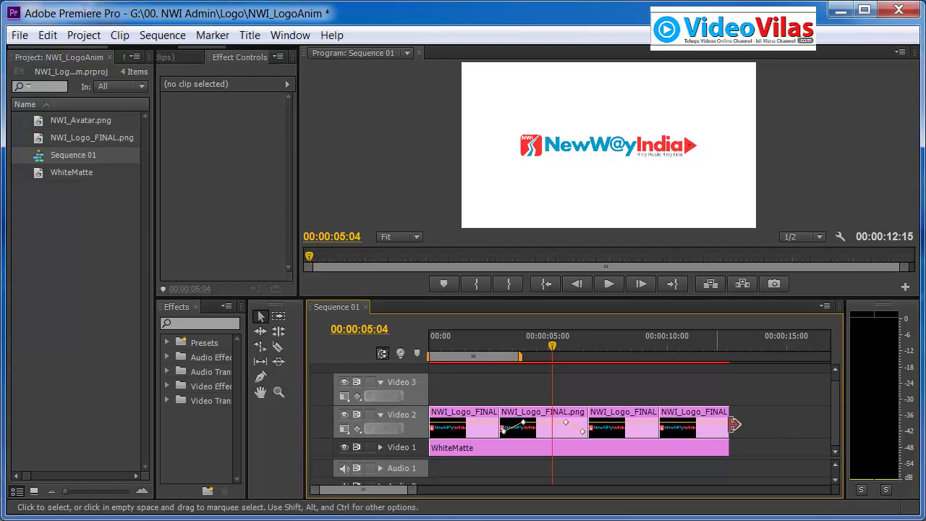
pyautogui.moveTo(782, 418); pyautogui.dragTo(448, 476)
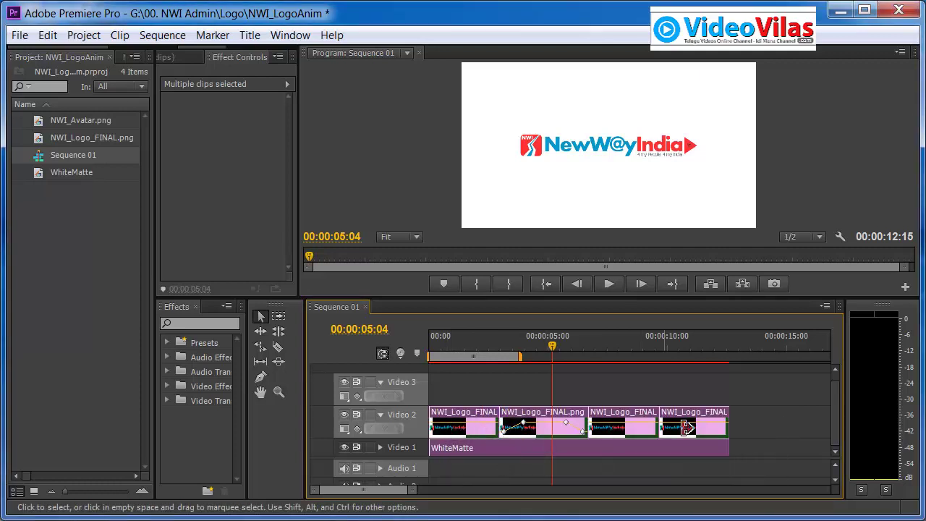
pyautogui.moveTo(772, 426)
pyautogui.mouseDown()
pyautogui.moveTo(466, 471)
pyautogui.moveTo(532, 480)
pyautogui.mouseUp()
pyautogui.click(740, 349)
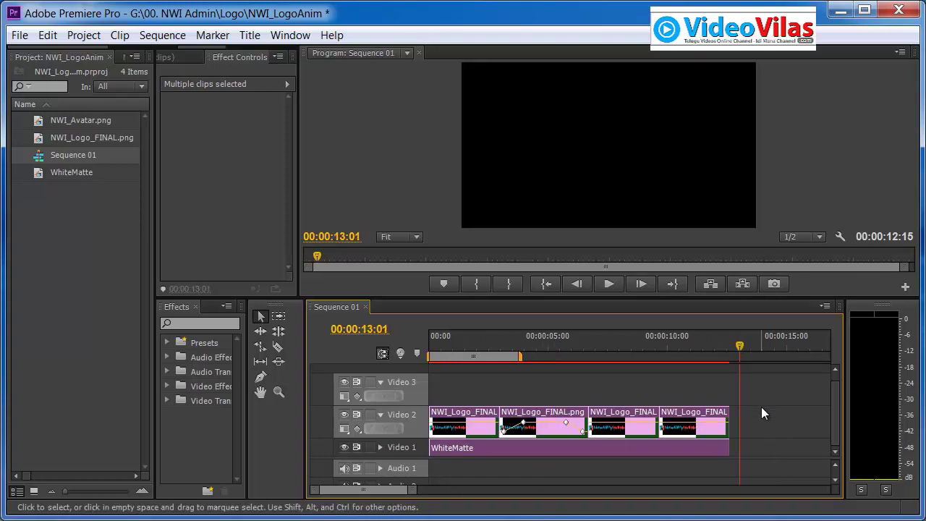
pyautogui.hotkey('ctrl', 'v')
pyautogui.moveTo(426, 489); pyautogui.dragTo(494, 493)
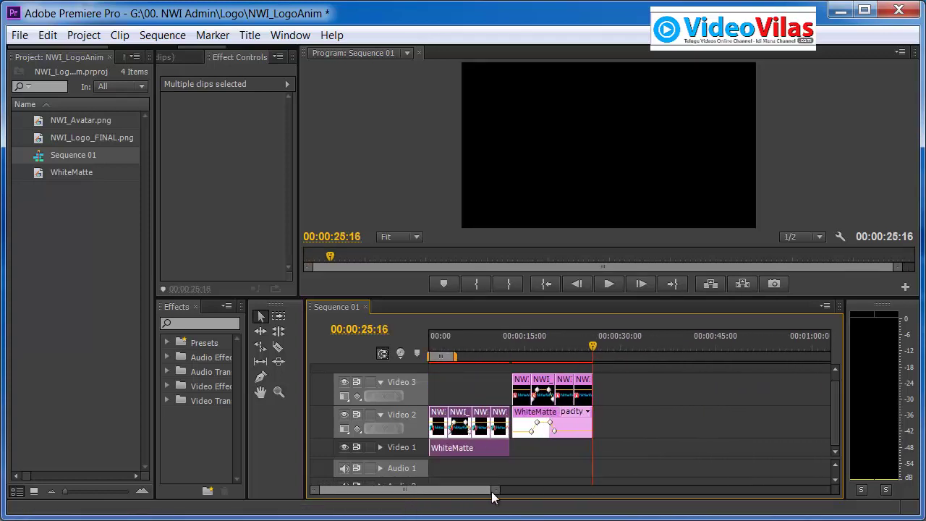
pyautogui.click(651, 385)
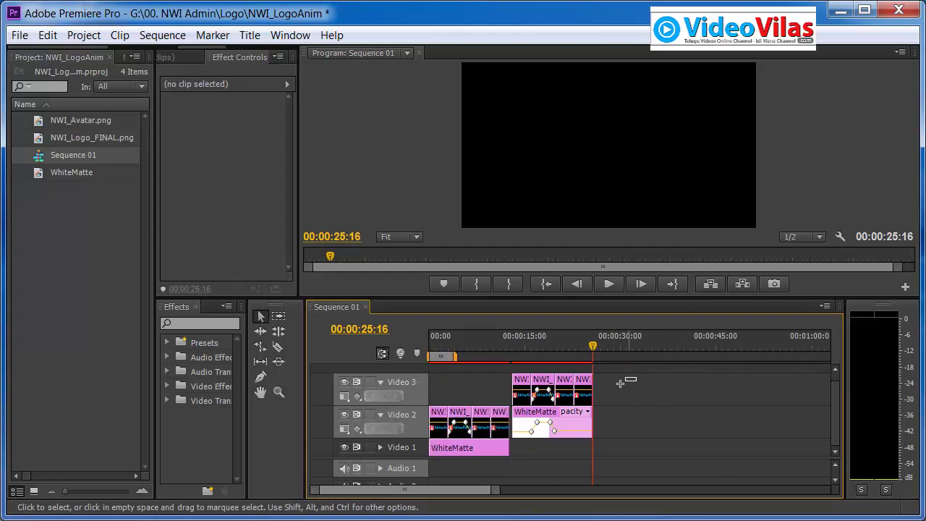
pyautogui.moveTo(620, 383); pyautogui.dragTo(510, 440)
pyautogui.click(642, 395)
pyautogui.click(630, 349)
pyautogui.hotkey('ctrl', 'v')
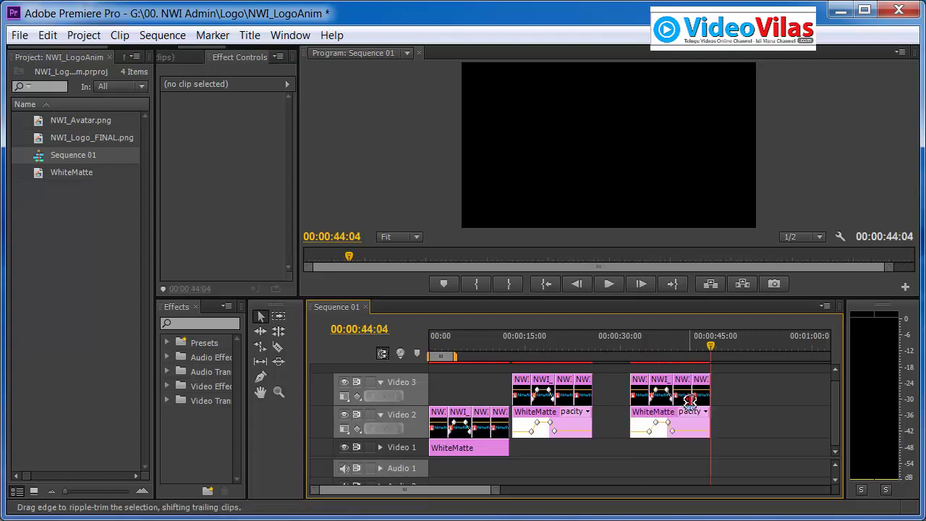
pyautogui.moveTo(739, 375)
pyautogui.mouseDown()
pyautogui.moveTo(637, 435)
pyautogui.moveTo(608, 400)
pyautogui.mouseUp()
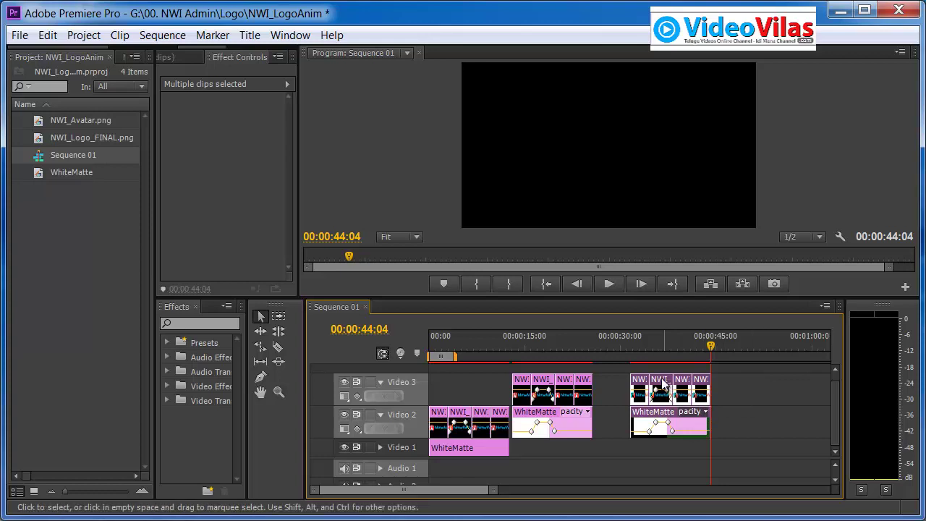
pyautogui.moveTo(665, 389); pyautogui.dragTo(627, 388)
pyautogui.click(738, 403)
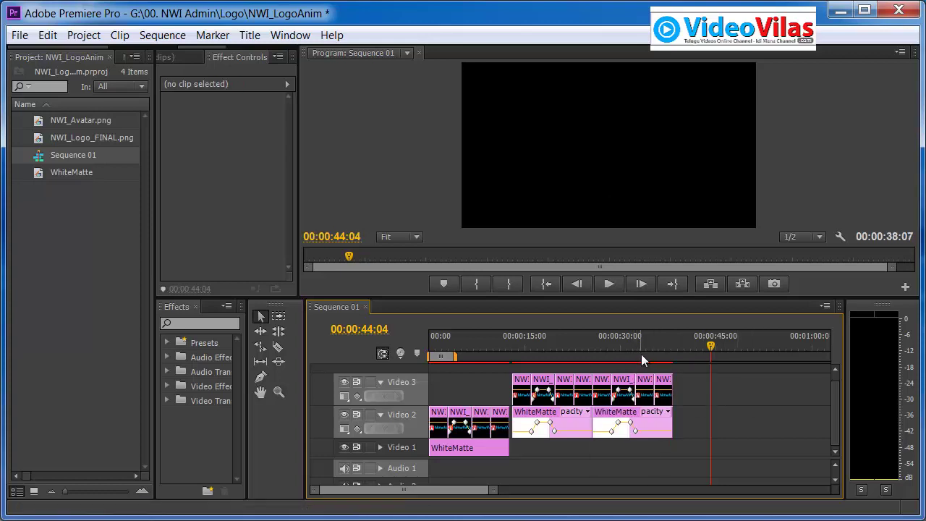
pyautogui.moveTo(639, 343); pyautogui.dragTo(626, 343)
pyautogui.moveTo(694, 391); pyautogui.dragTo(596, 440)
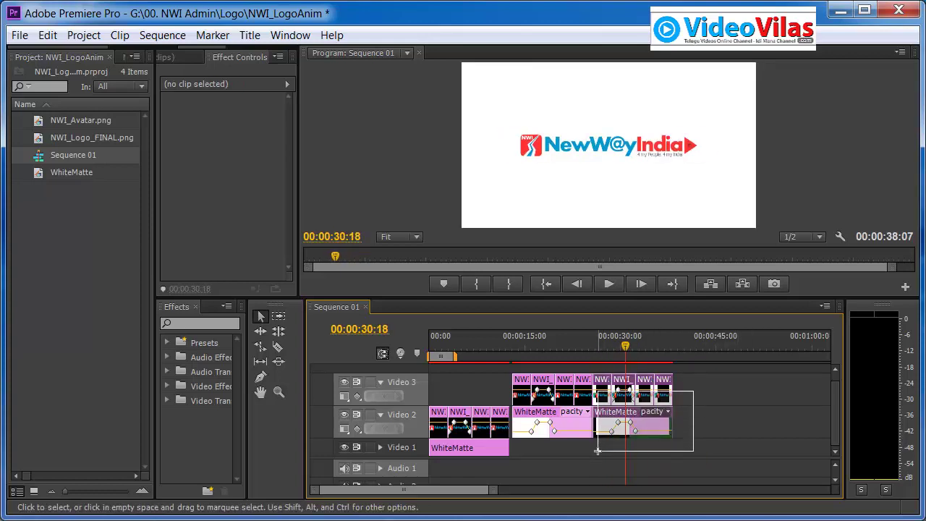
pyautogui.rightClick(604, 400)
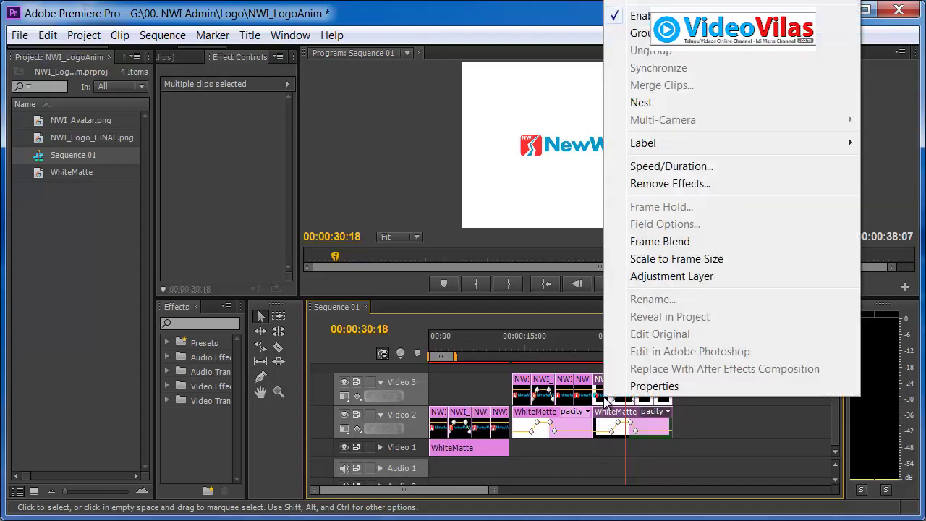
pyautogui.click(695, 432)
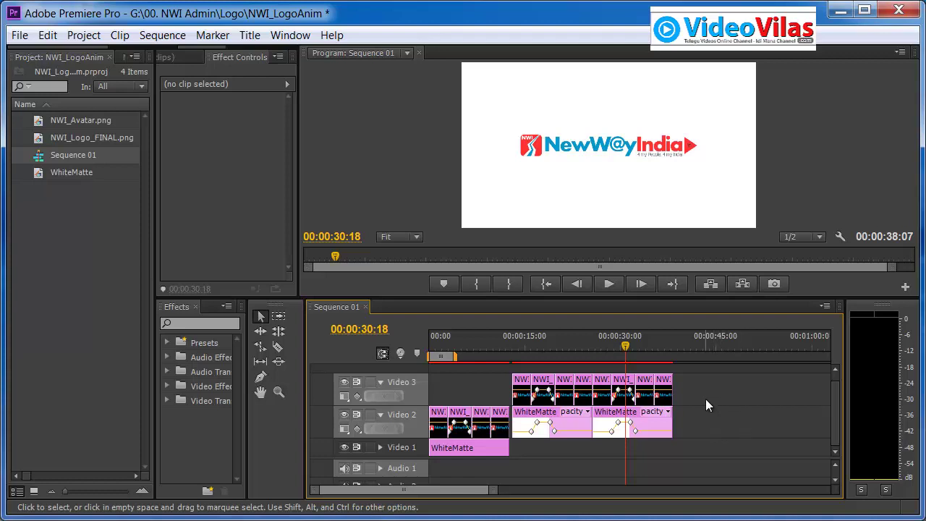
pyautogui.moveTo(715, 379)
pyautogui.mouseDown()
pyautogui.moveTo(581, 460)
pyautogui.moveTo(524, 466)
pyautogui.mouseUp()
# Delete the duplicated clips and scrub the playhead back to about 00:00:12:09
pyautogui.press('Delete')
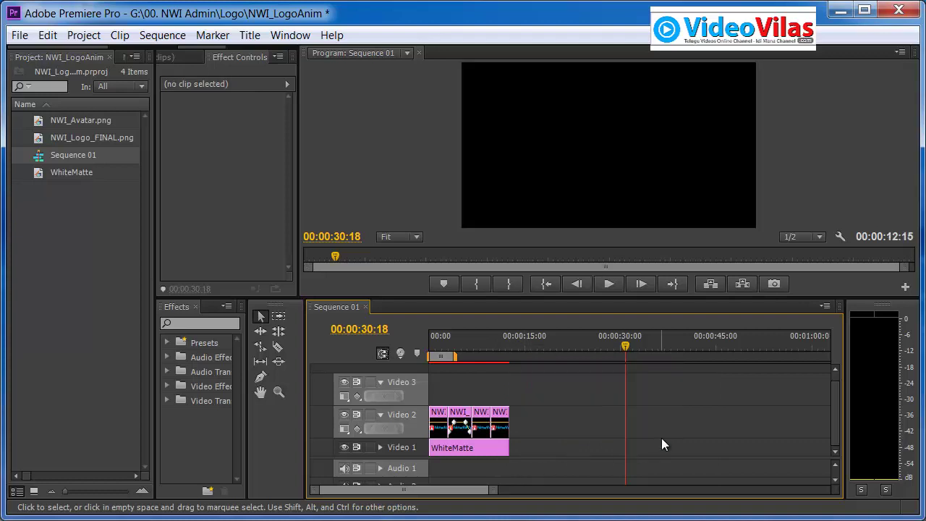
pyautogui.moveTo(523, 345); pyautogui.dragTo(508, 351)
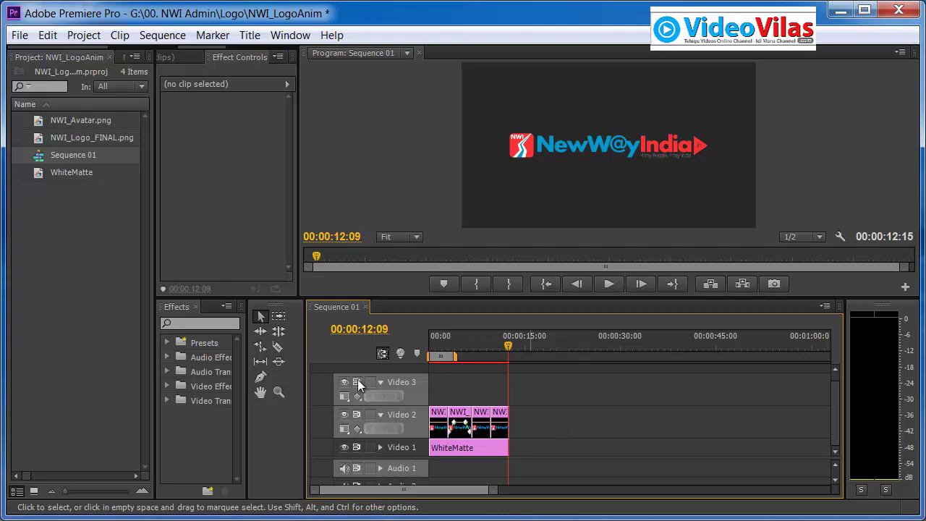
pyautogui.click(176, 308)
pyautogui.click(222, 67)
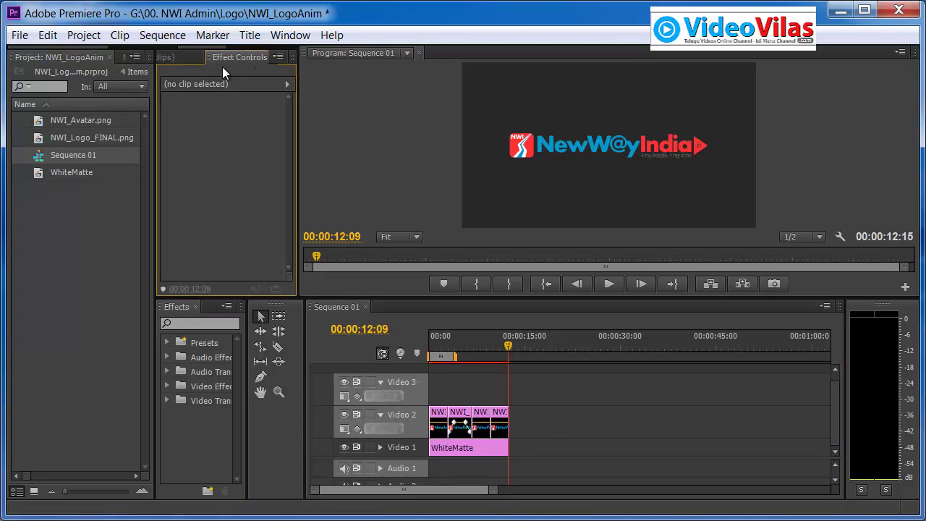
pyautogui.click(162, 36)
pyautogui.moveTo(250, 44)
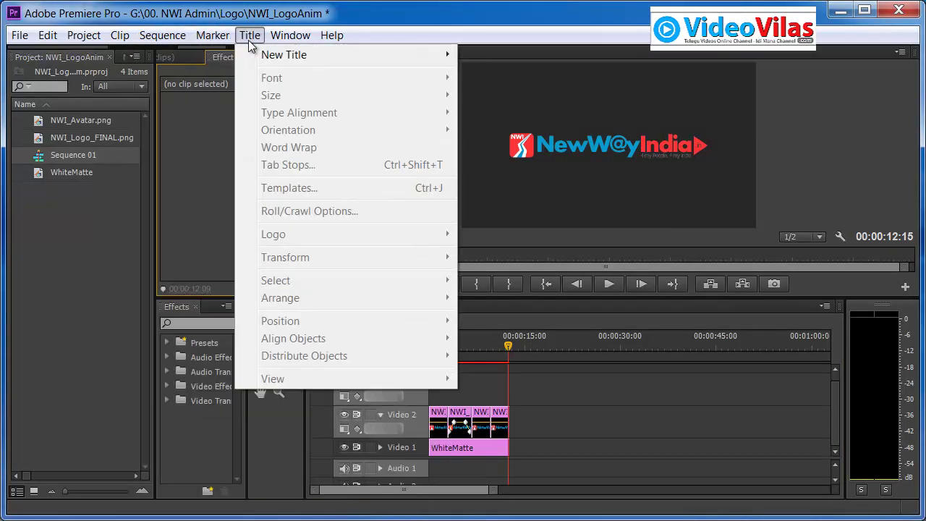
pyautogui.moveTo(290, 36)
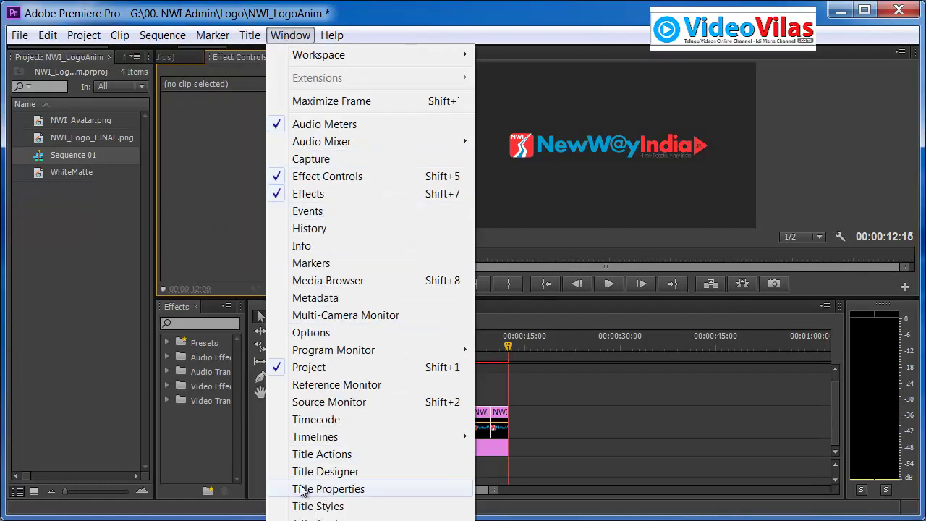
pyautogui.click(654, 450)
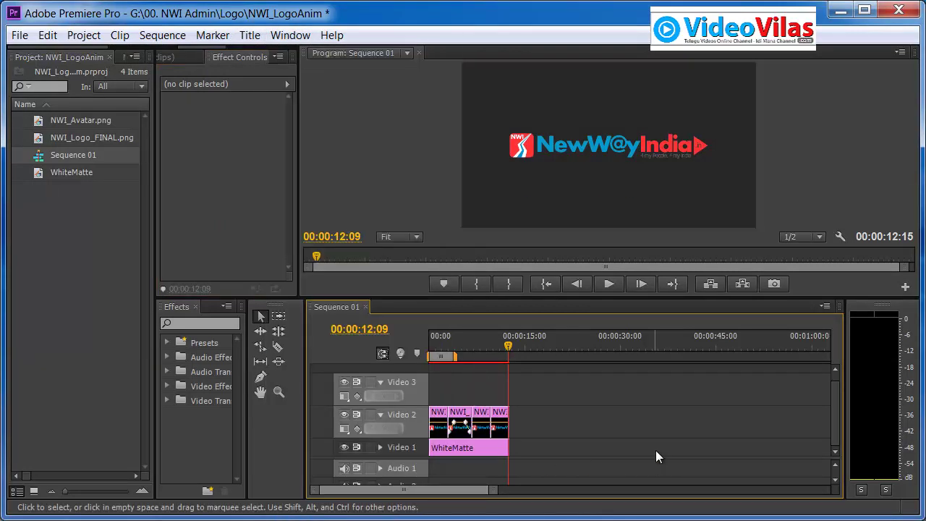